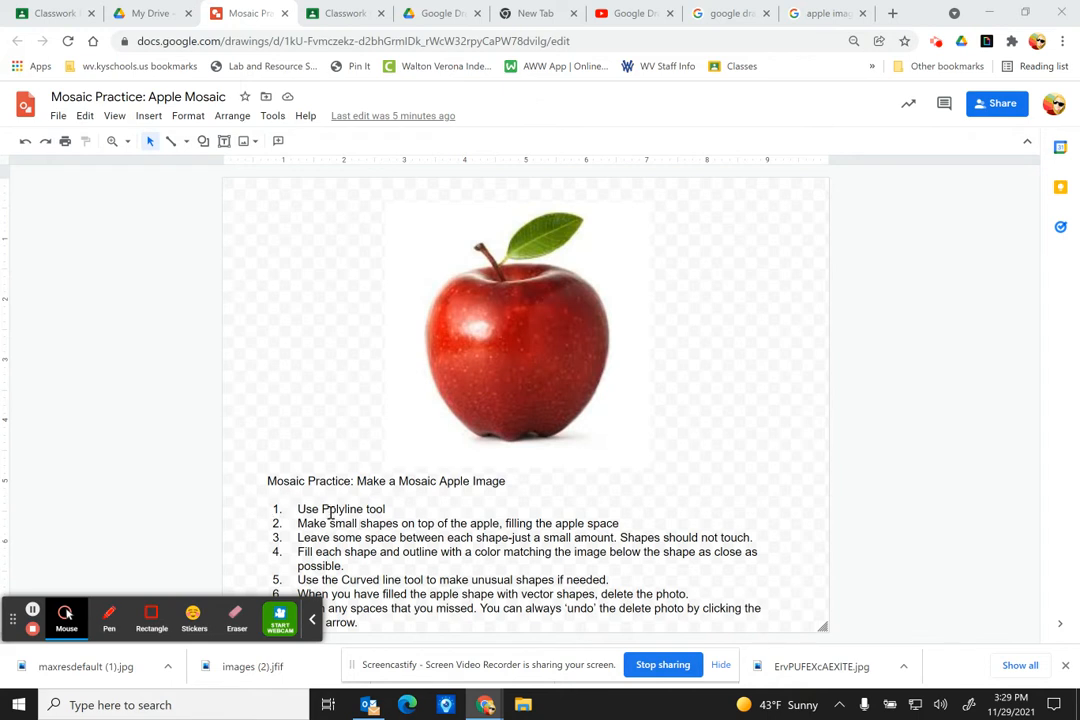
Review instructions 1 to 4 below the apple photo, covering the Polyline tool, small shapes, spacing and colour matching
mouse_move(389, 509)
mouse_down()
mouse_move(309, 509)
mouse_move(401, 510)
mouse_up()
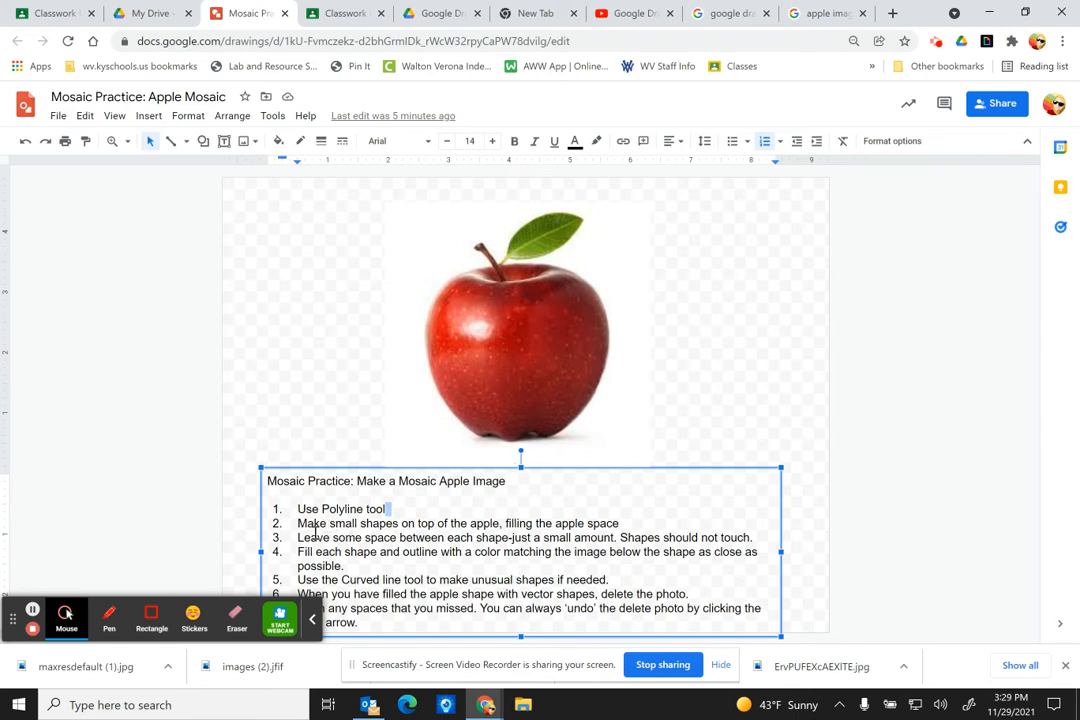
drag(299, 527, 640, 526)
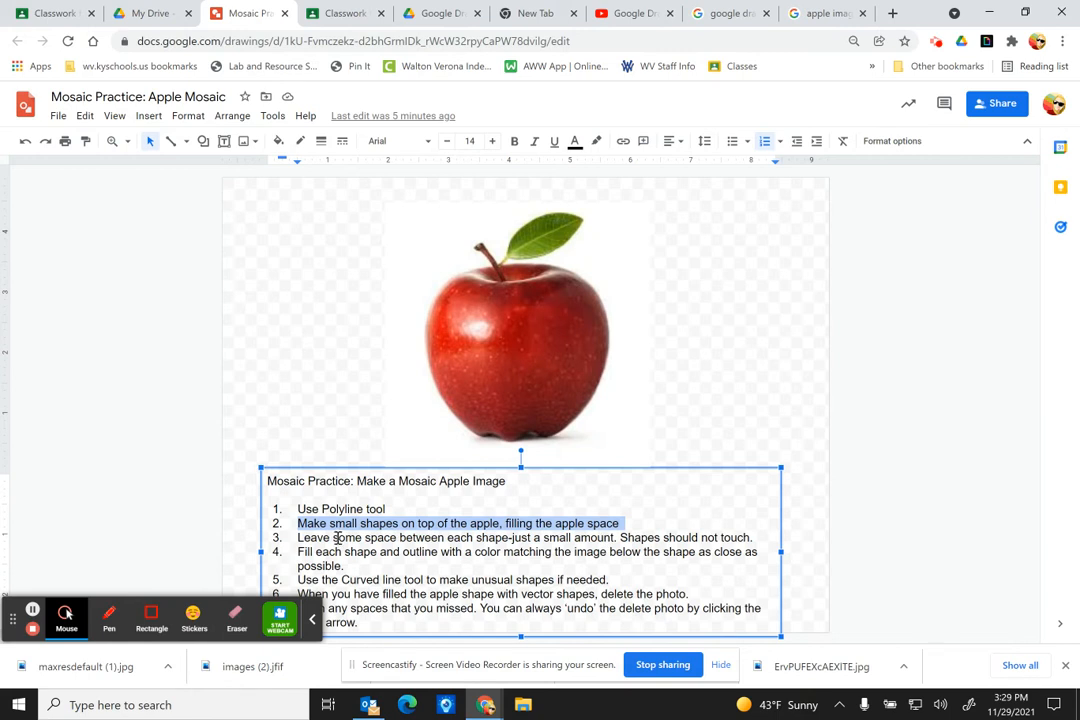
click(297, 541)
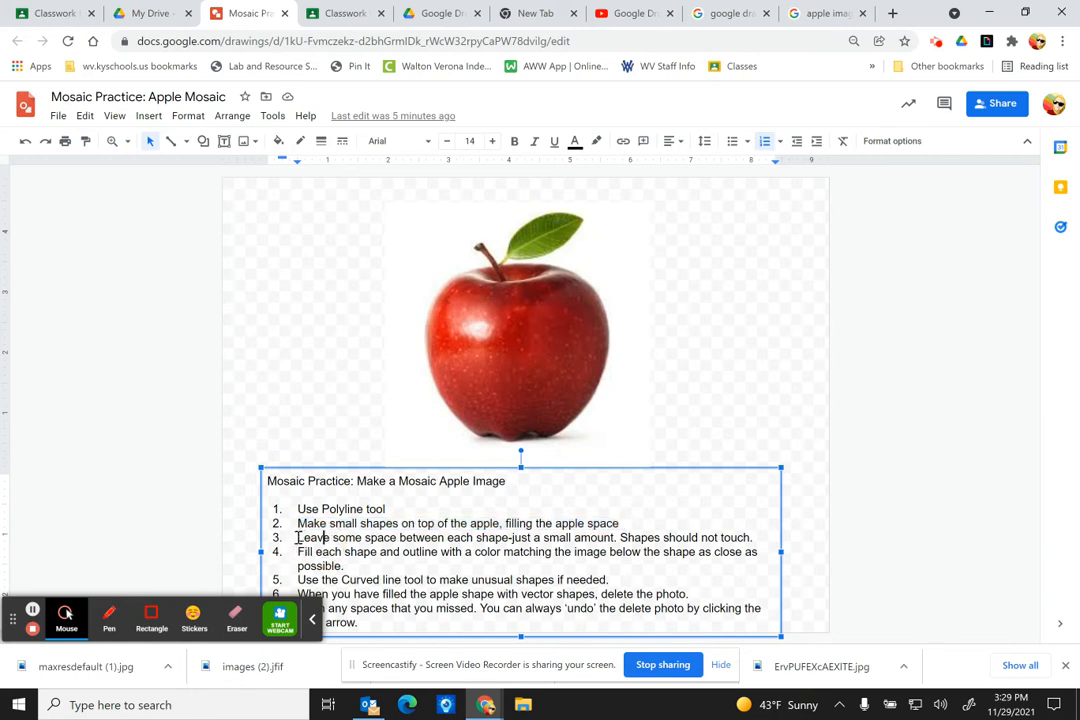
drag(297, 537, 759, 534)
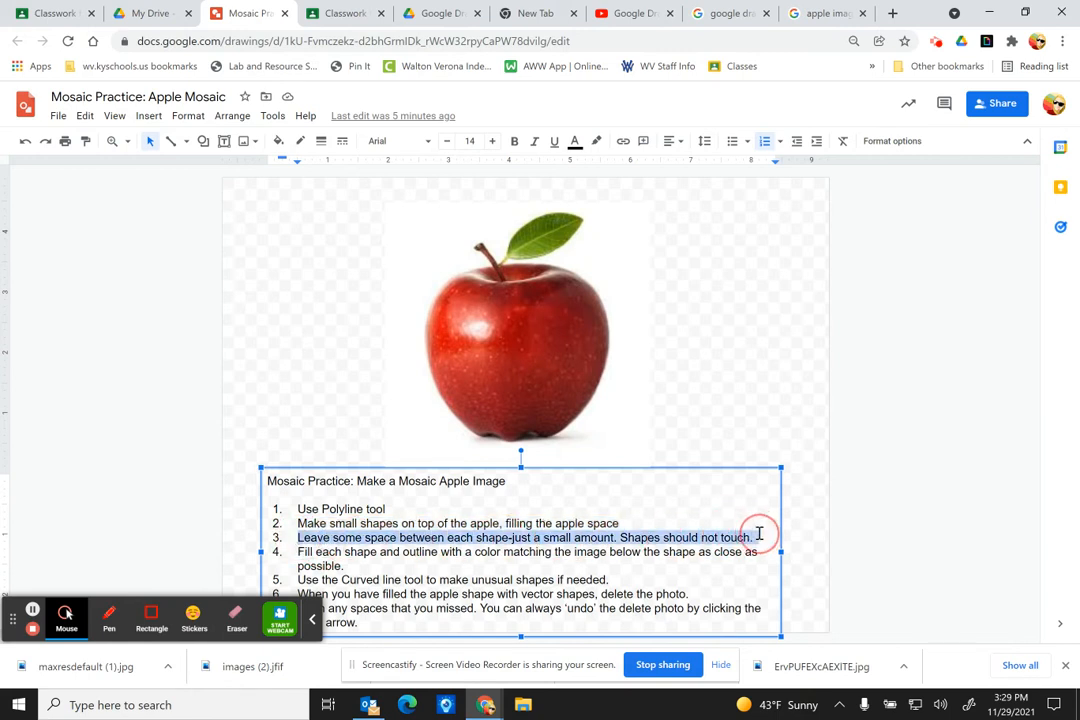
click(311, 616)
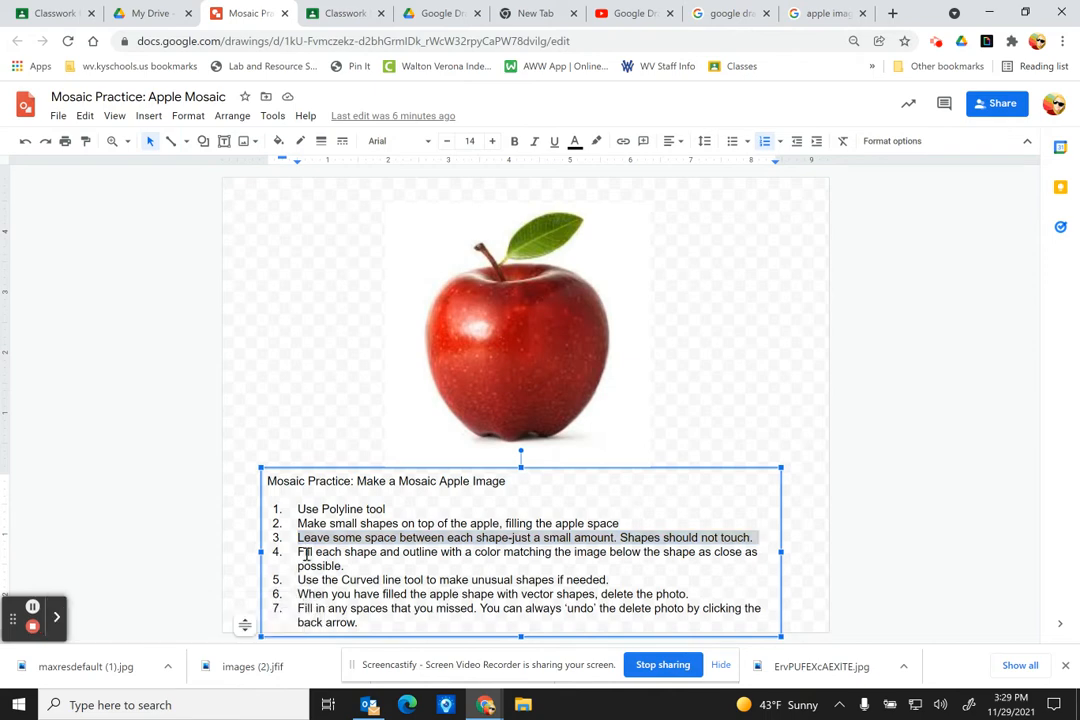
drag(299, 552, 357, 569)
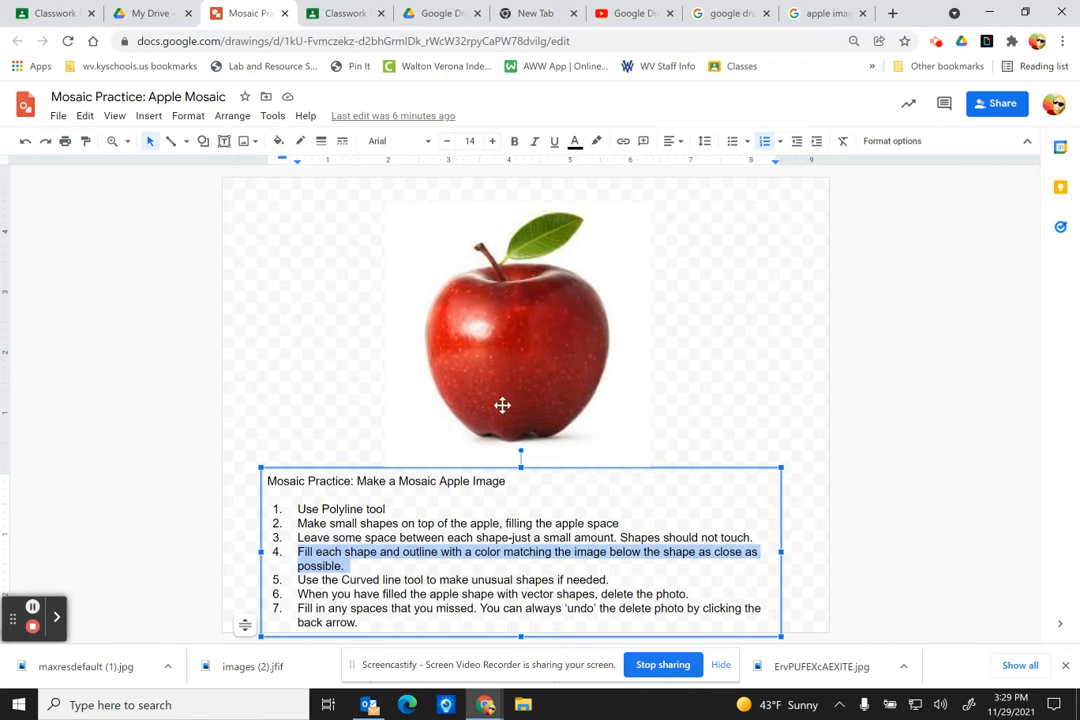
click(465, 569)
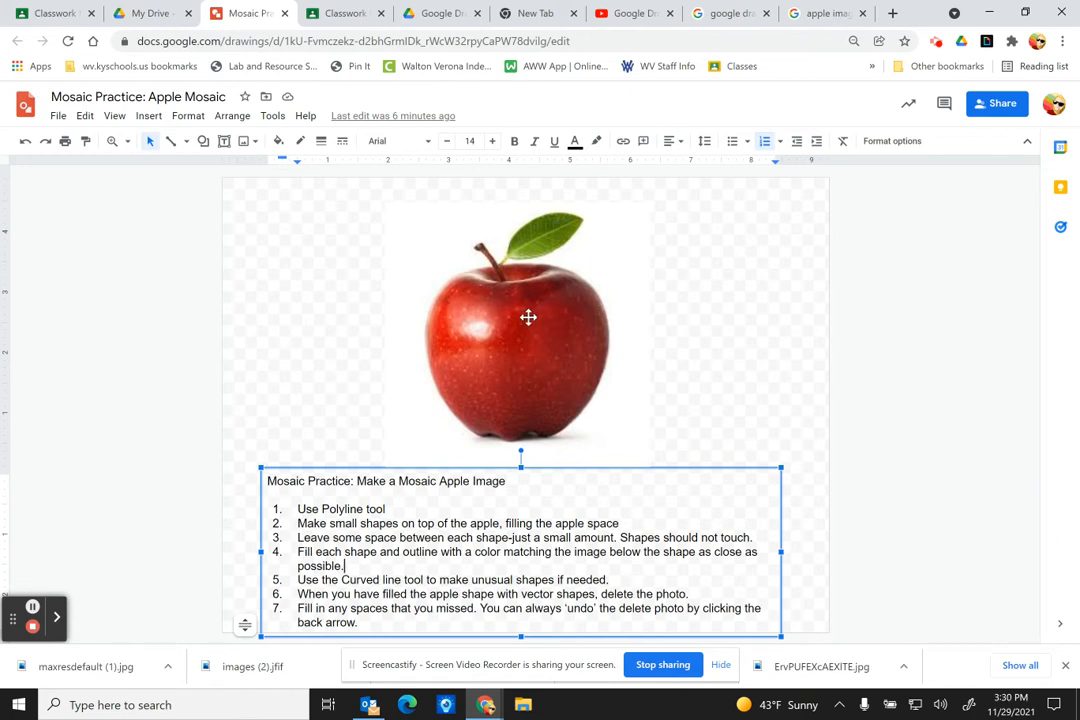
click(716, 330)
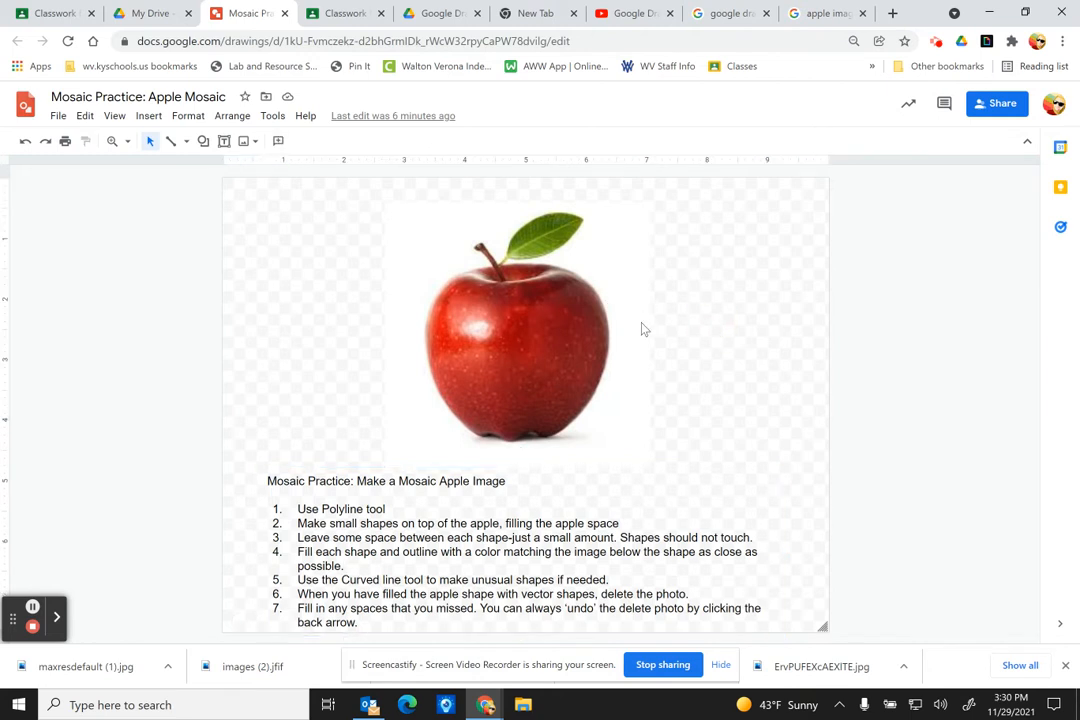
Draw a small closed five-sided shape with the Polyline tool on the apple's upper-left shoulder
click(112, 141)
click(515, 285)
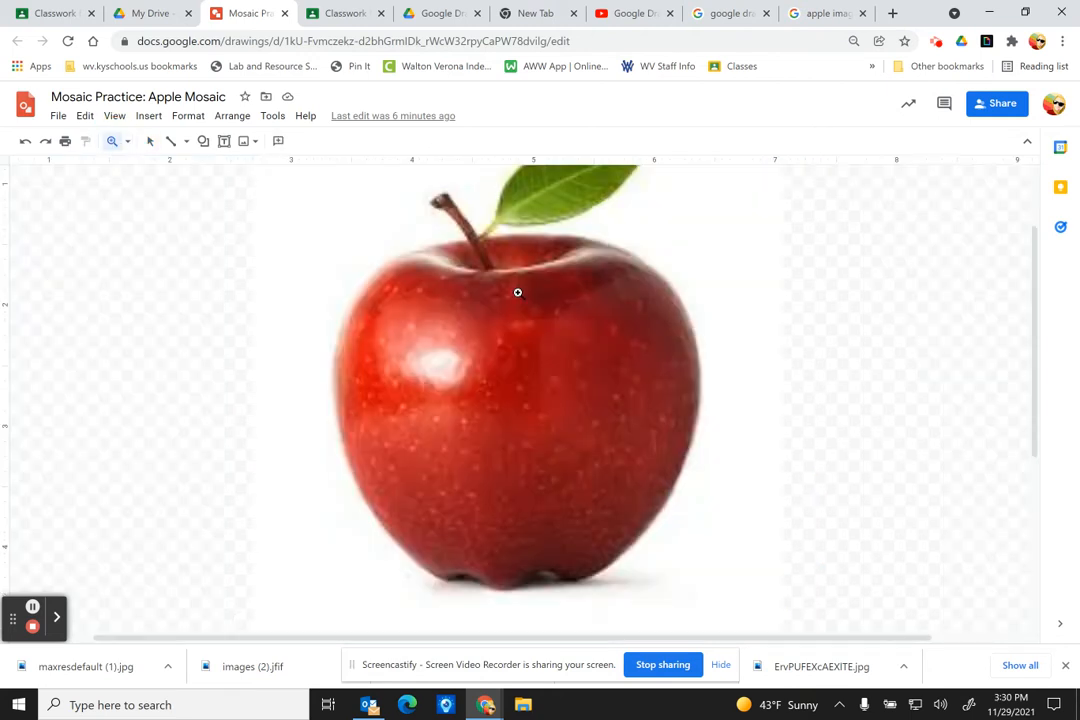
drag(1035, 346, 1030, 327)
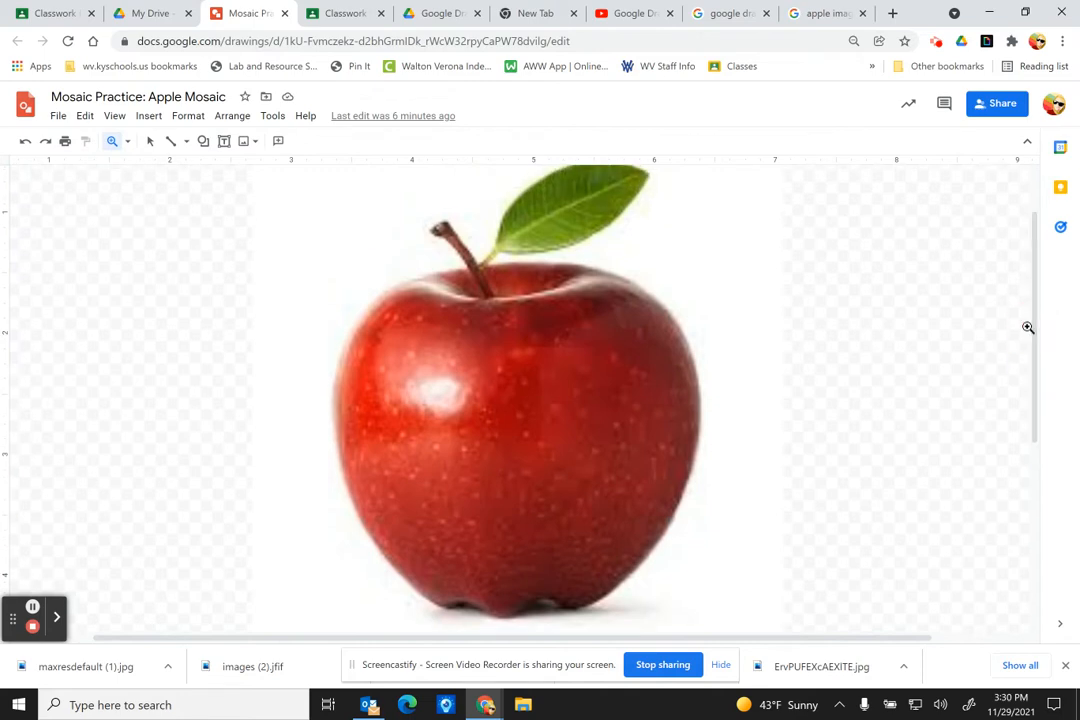
click(185, 143)
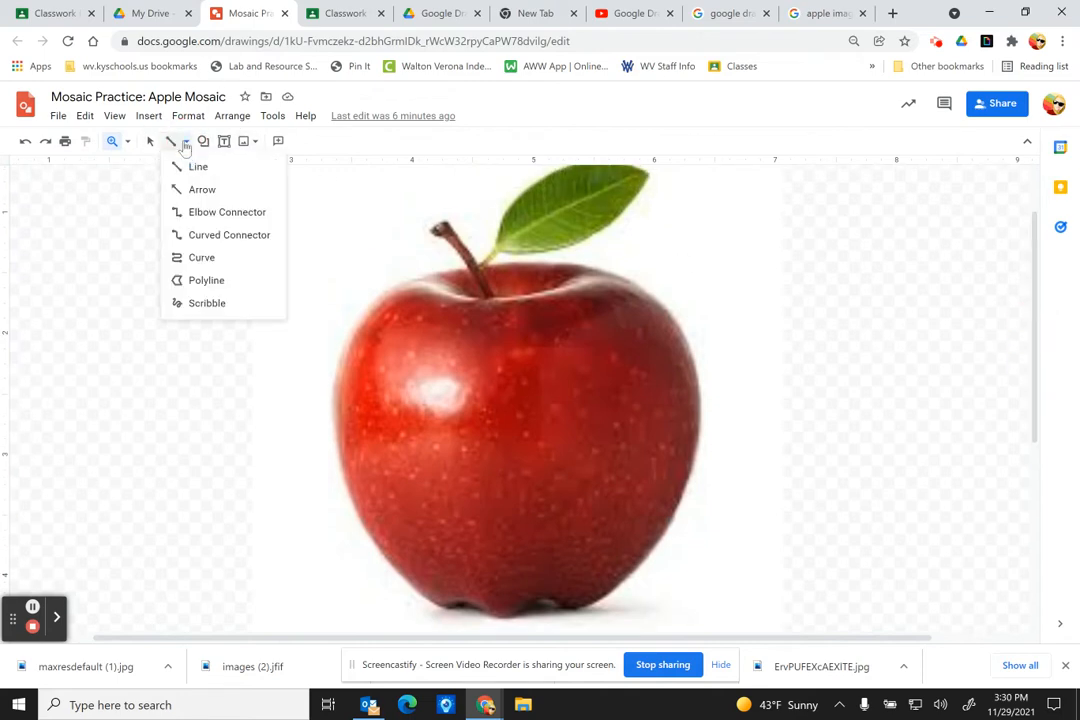
click(178, 280)
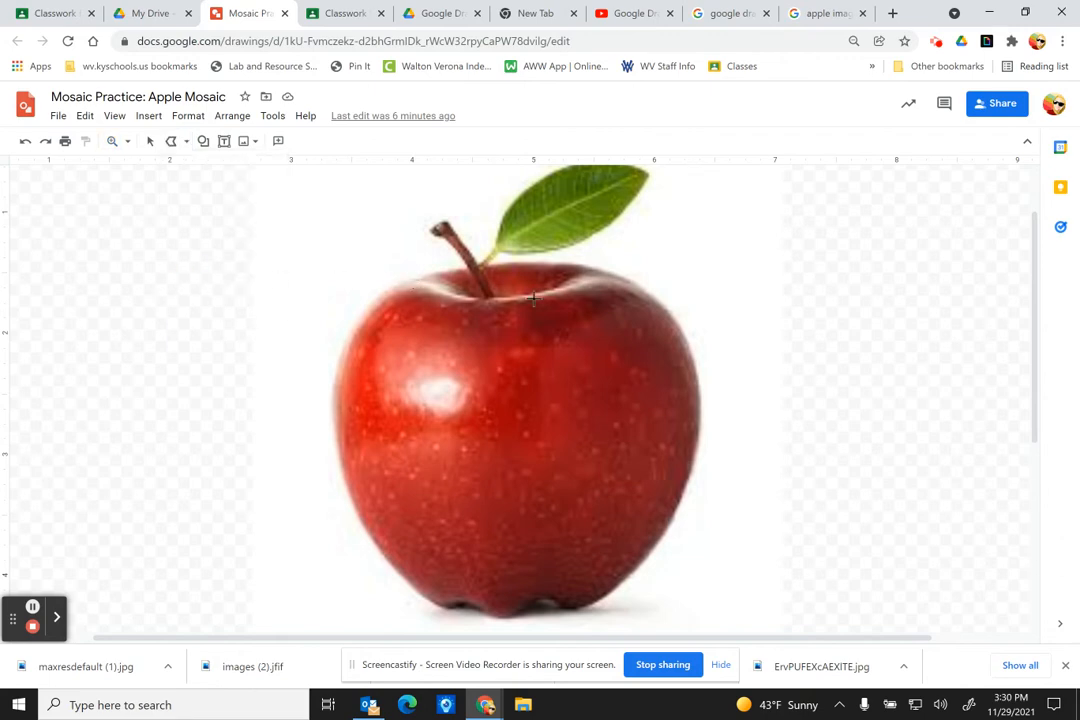
click(446, 298)
click(421, 286)
click(392, 295)
click(446, 298)
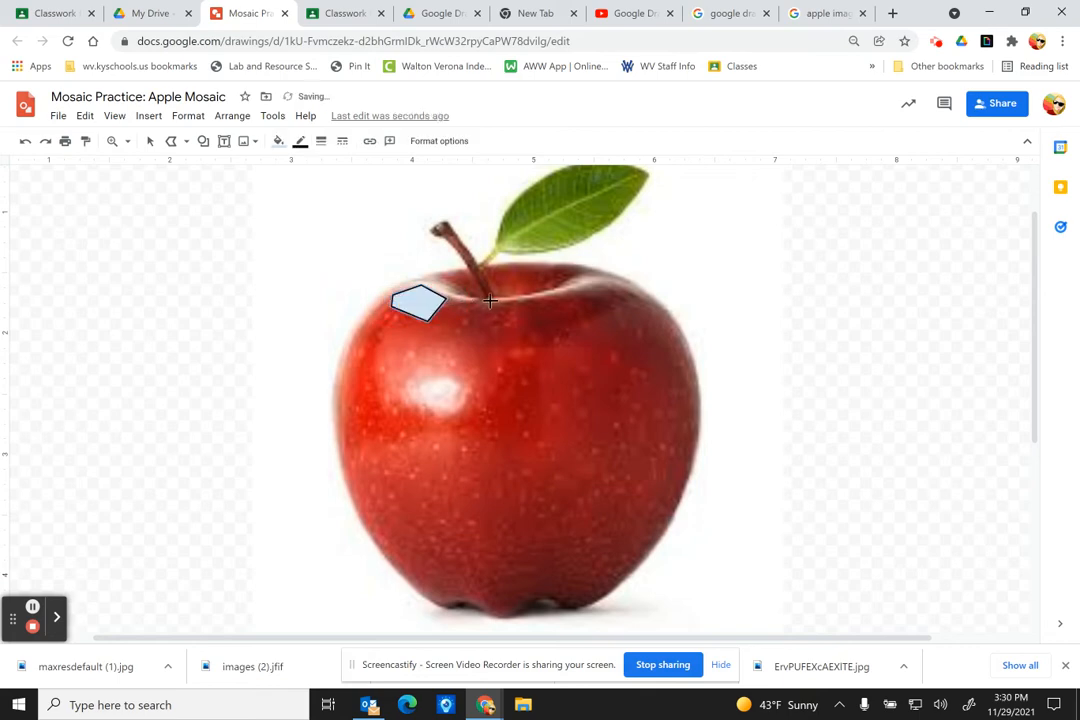
Fill the five-sided shape with custom red #ca1c1cff and make its outline transparent
click(281, 143)
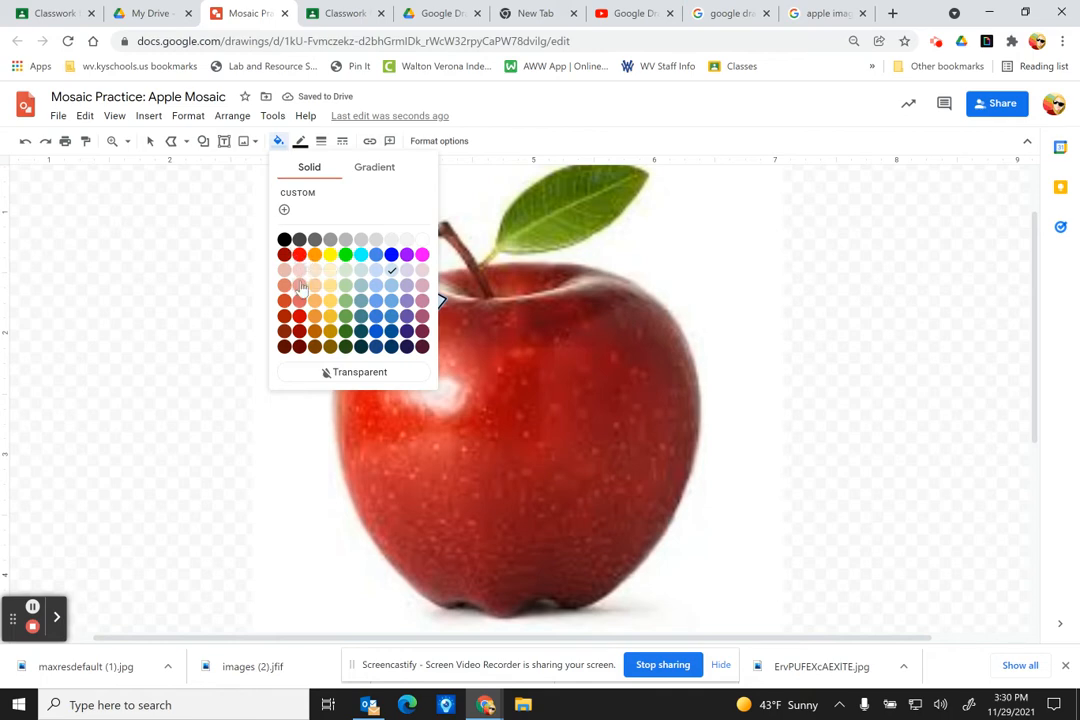
click(287, 200)
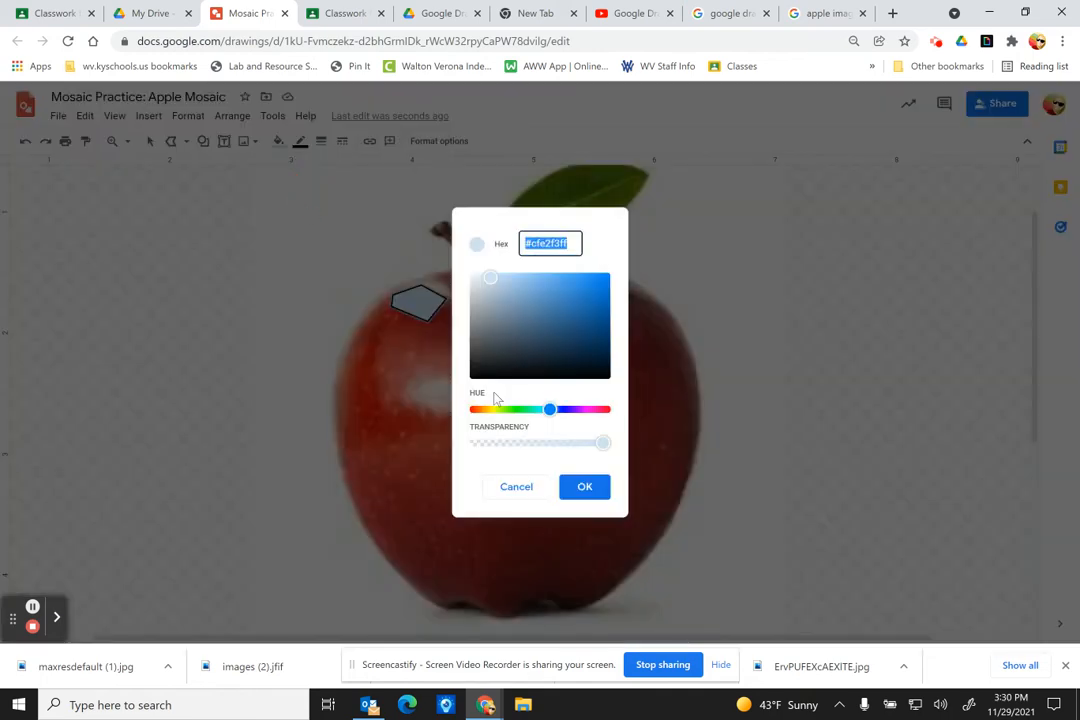
click(474, 410)
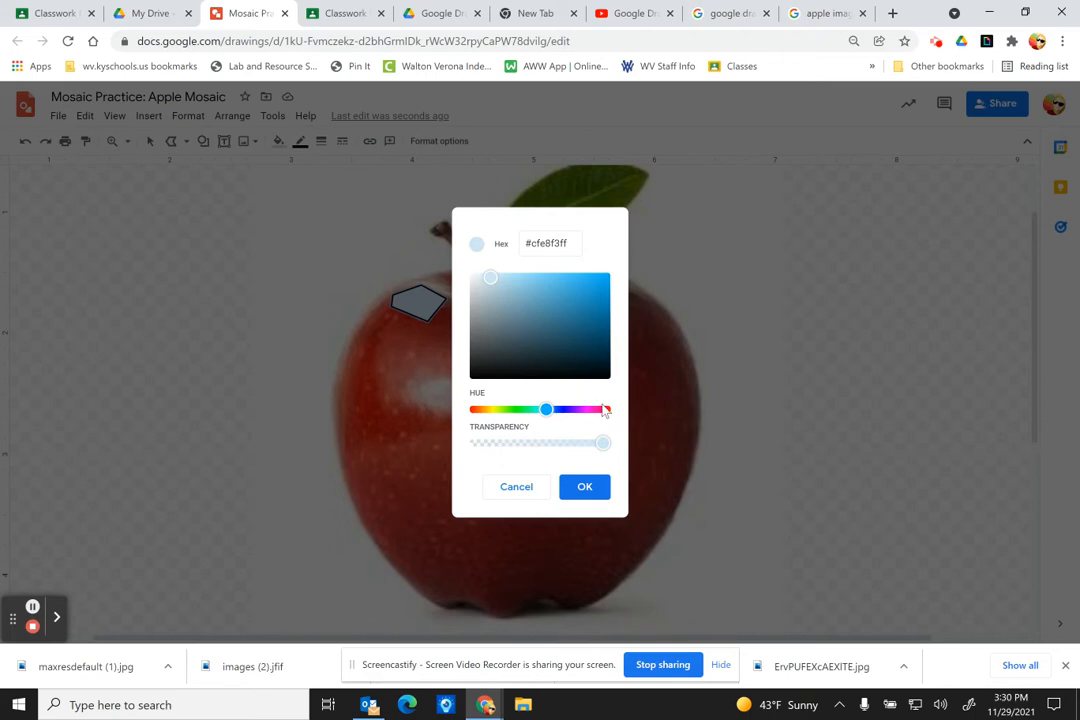
click(546, 411)
drag(545, 411, 462, 408)
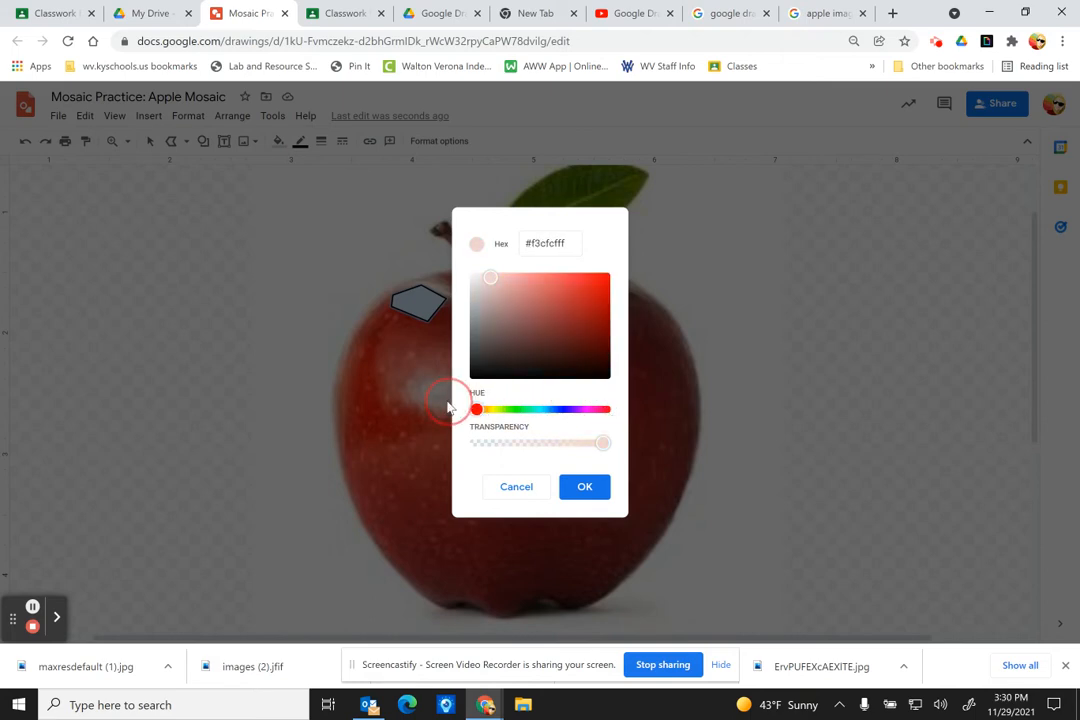
click(591, 294)
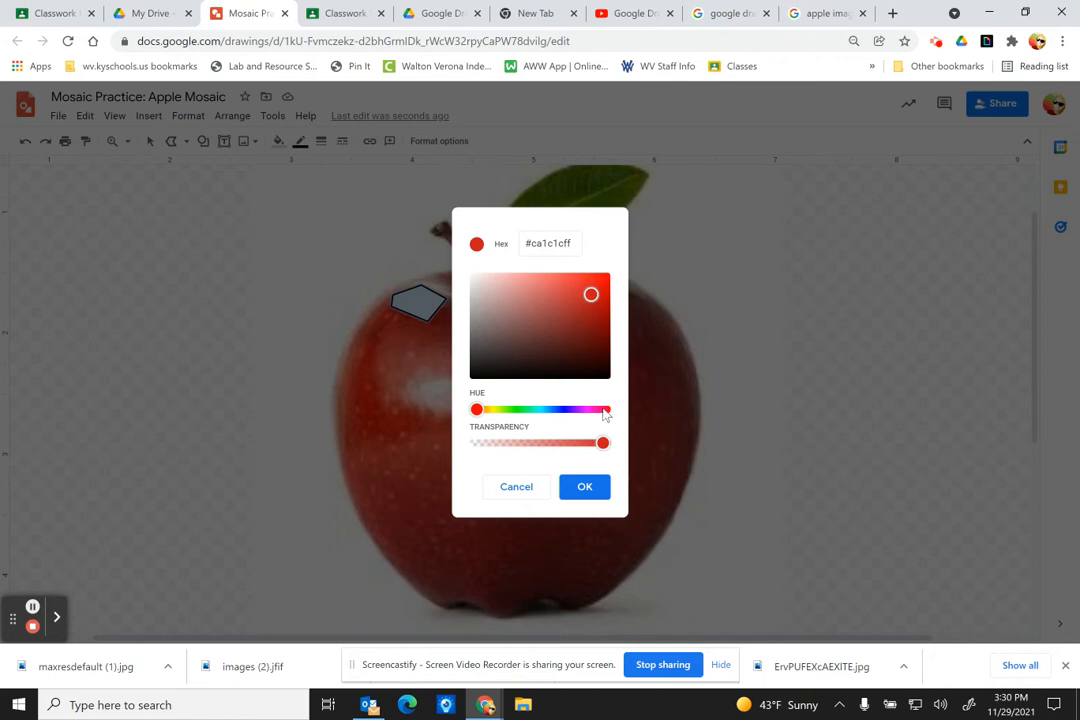
click(583, 487)
click(300, 141)
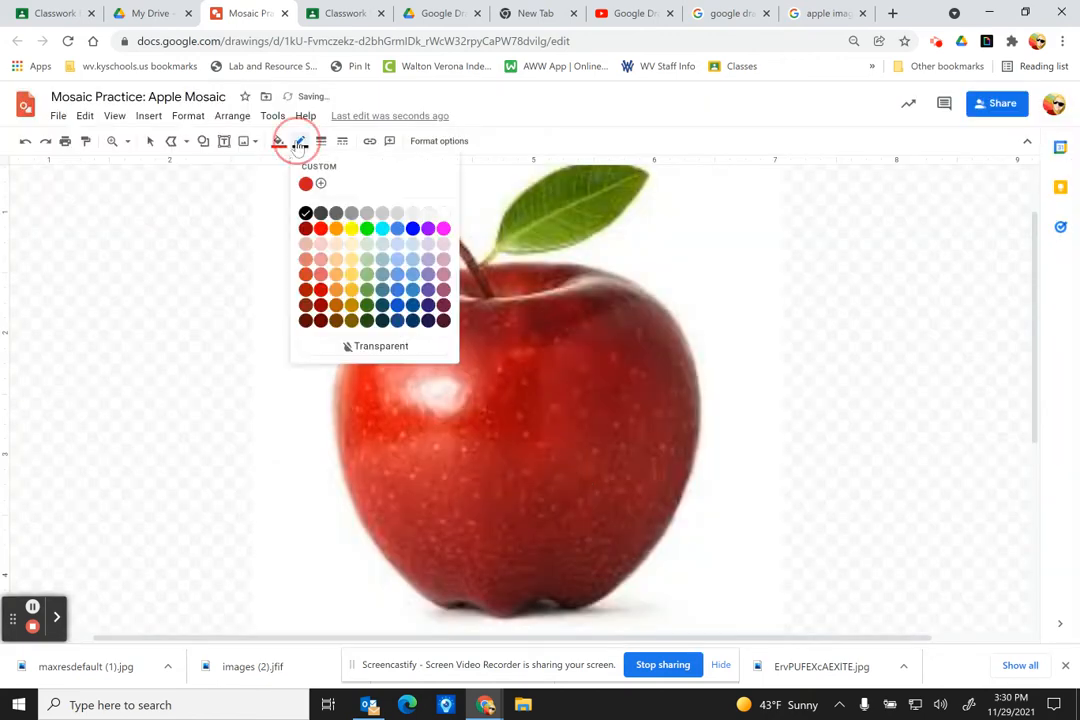
click(394, 342)
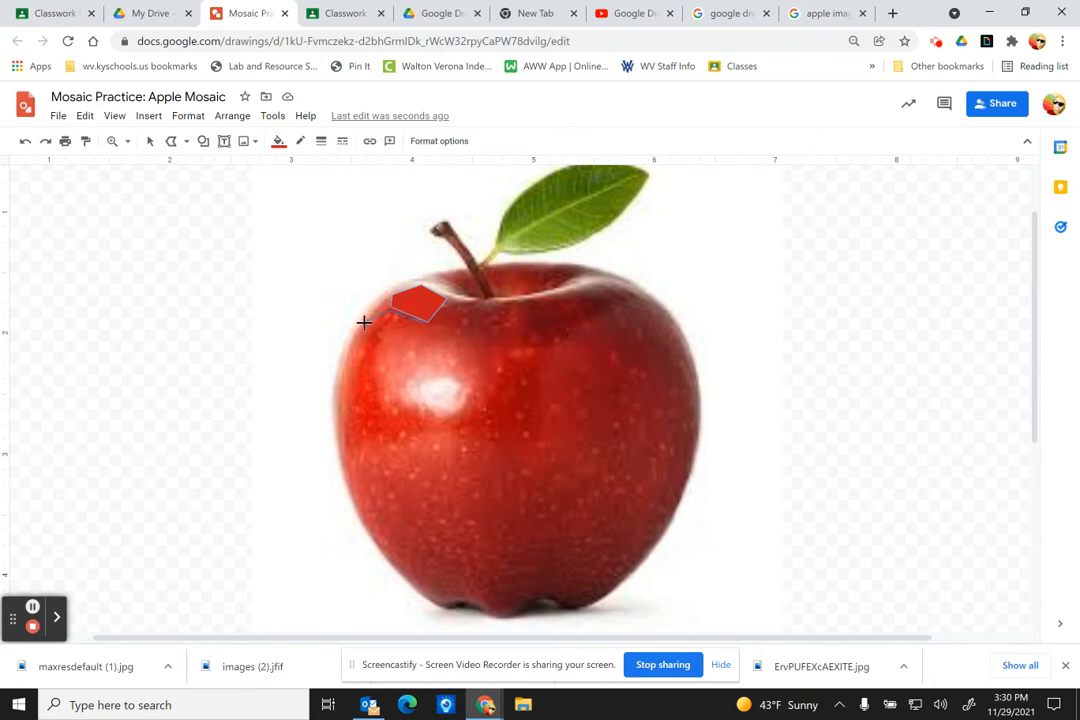
Draw a four-sided polyline piece below the first shape and a small piece on the apple's edge to its left
click(362, 352)
click(425, 324)
click(376, 317)
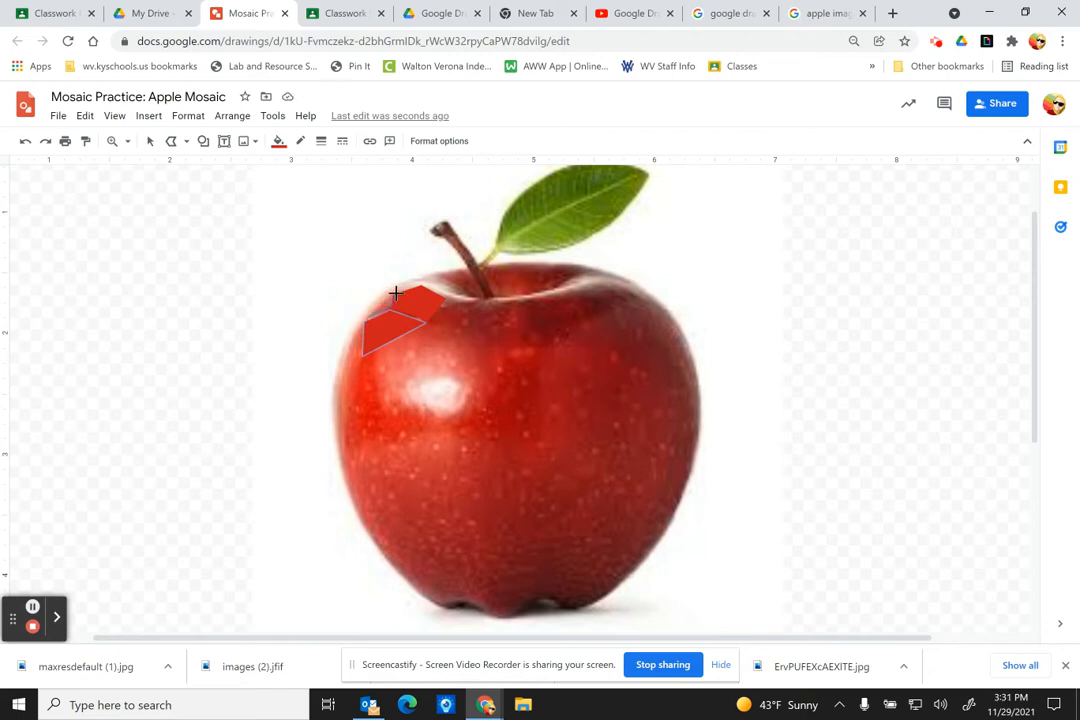
click(390, 289)
double_click(390, 289)
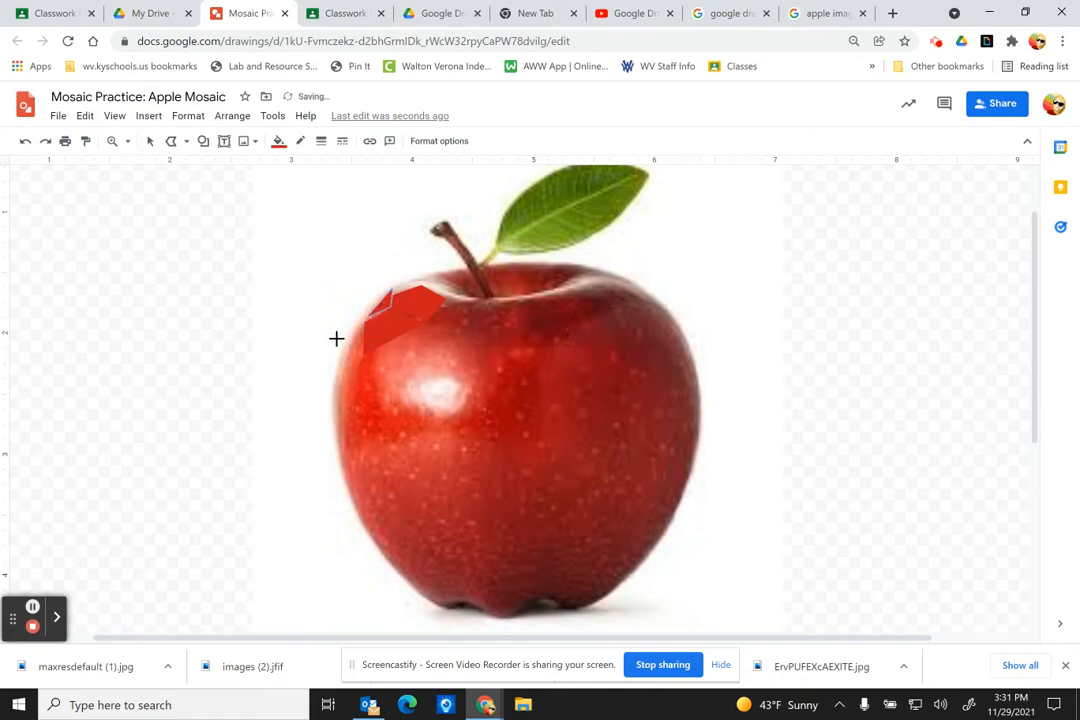
Draw two more closed polyline pieces, one below the other, down the apple's left edge
click(362, 320)
click(344, 381)
click(369, 333)
click(340, 391)
click(342, 431)
click(371, 397)
double_click(362, 372)
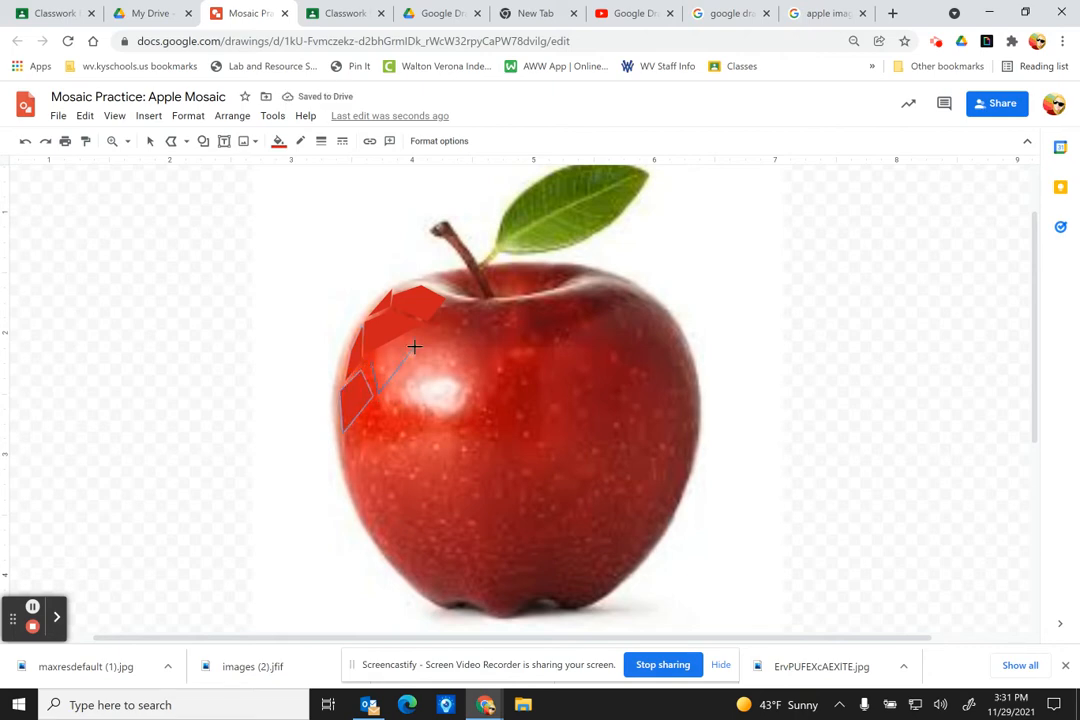
Draw a triangular piece to the upper left of the white highlight and a thin sliver above it, redoing the sliver once
click(422, 341)
double_click(372, 360)
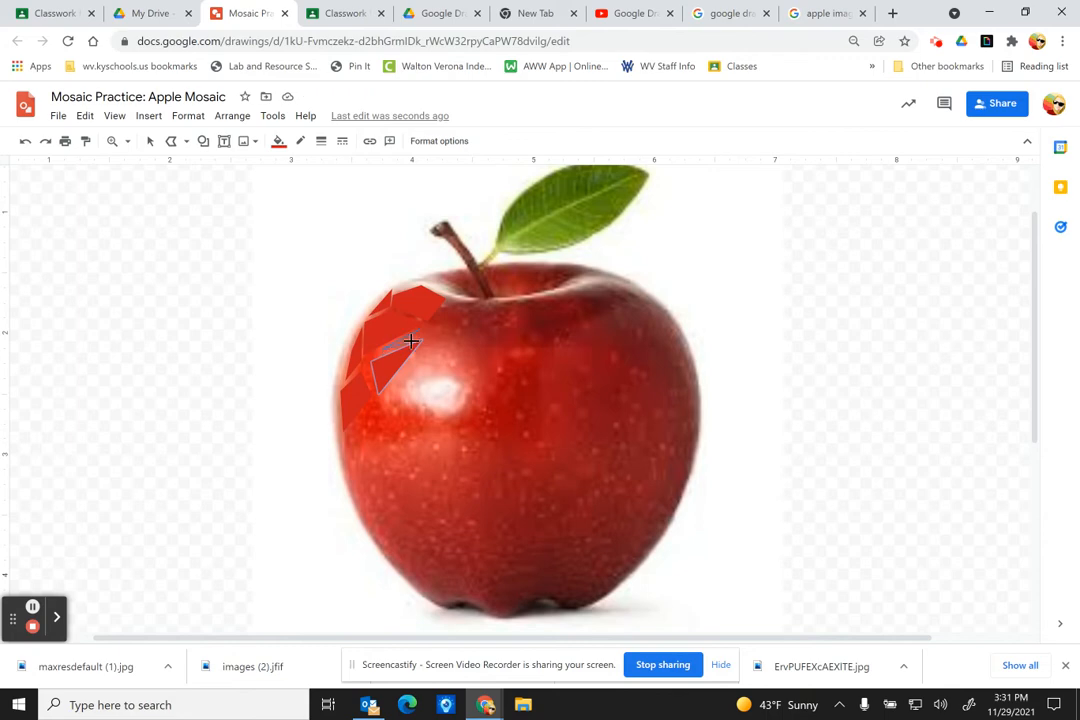
click(421, 337)
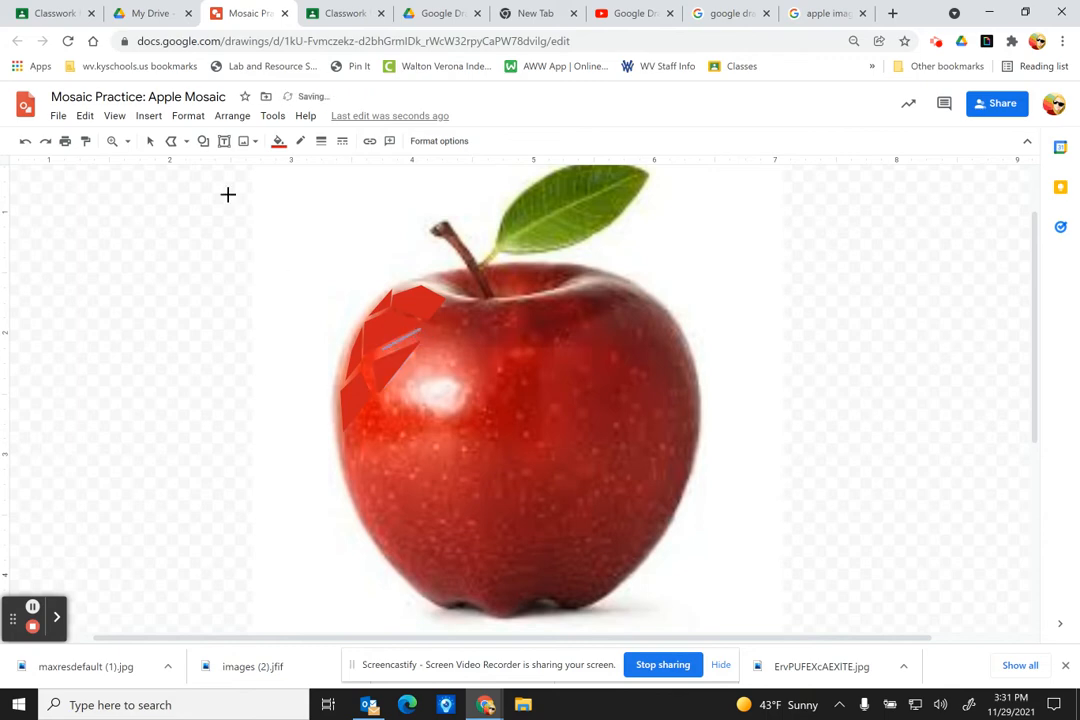
click(25, 141)
click(418, 331)
Draw a narrow piece along the apple's upper-left rim and fill it with custom light red #ff7c7cff
click(395, 286)
click(432, 271)
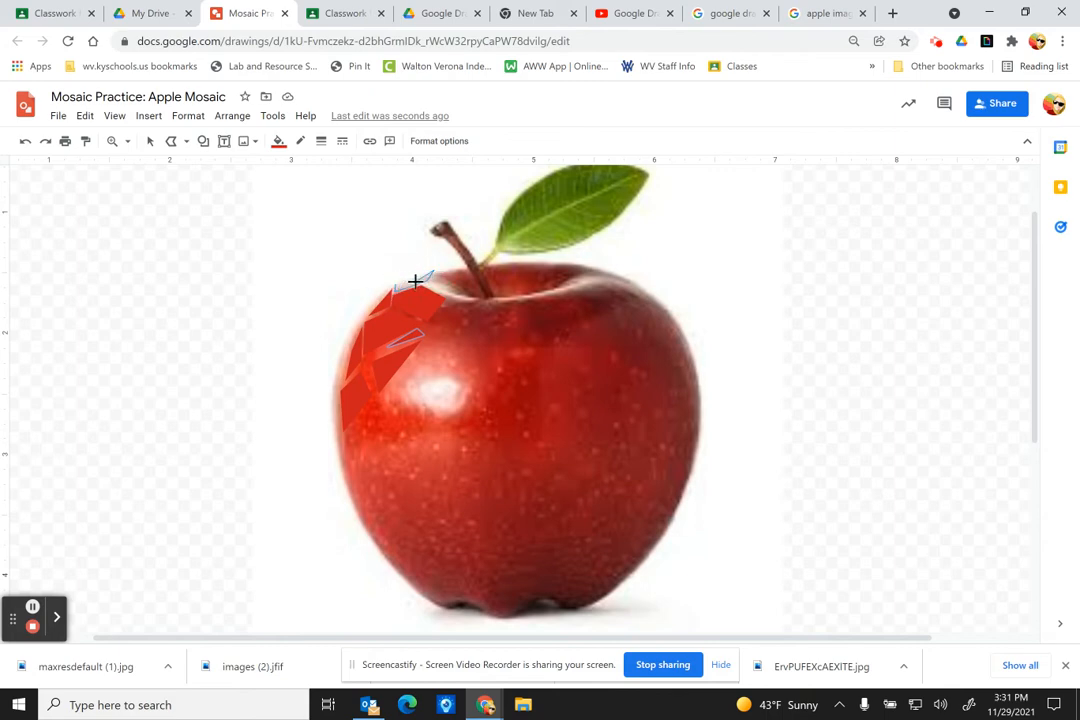
click(395, 283)
click(279, 140)
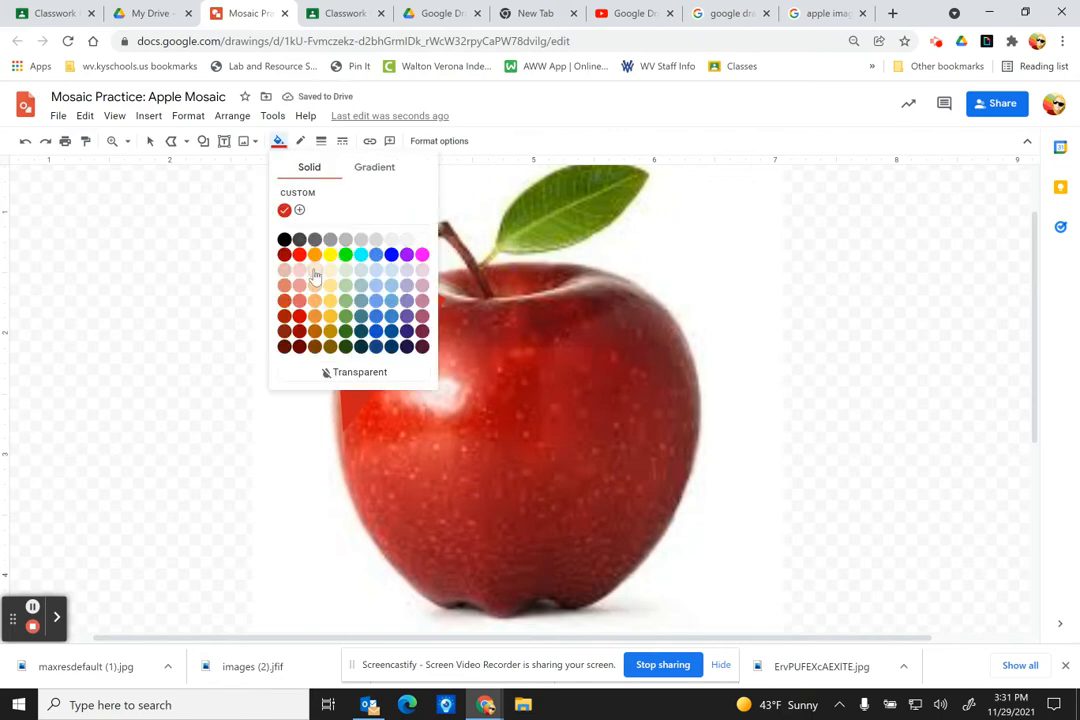
click(299, 209)
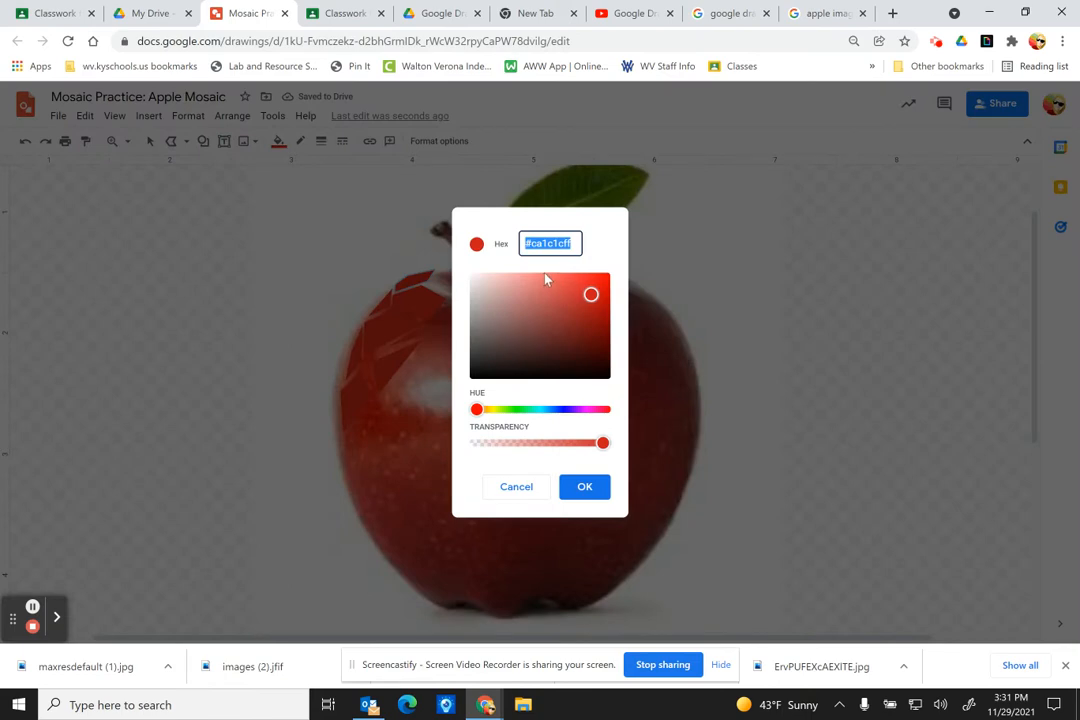
mouse_move(528, 286)
mouse_down()
mouse_move(540, 283)
mouse_move(523, 272)
mouse_move(543, 281)
mouse_up()
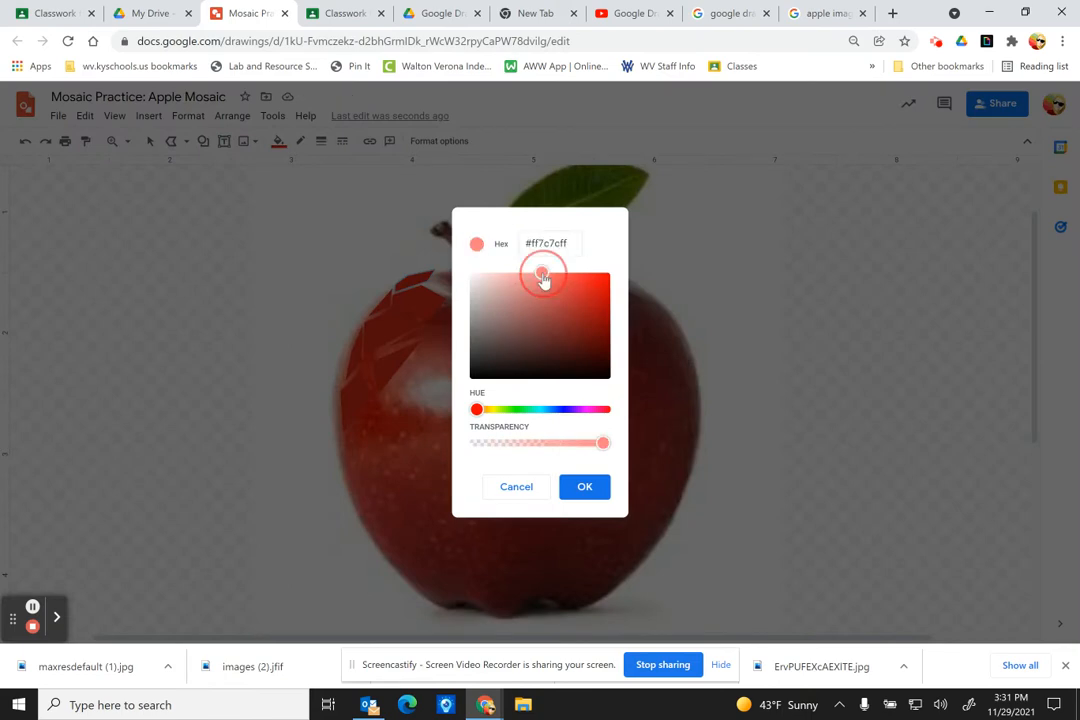
click(584, 487)
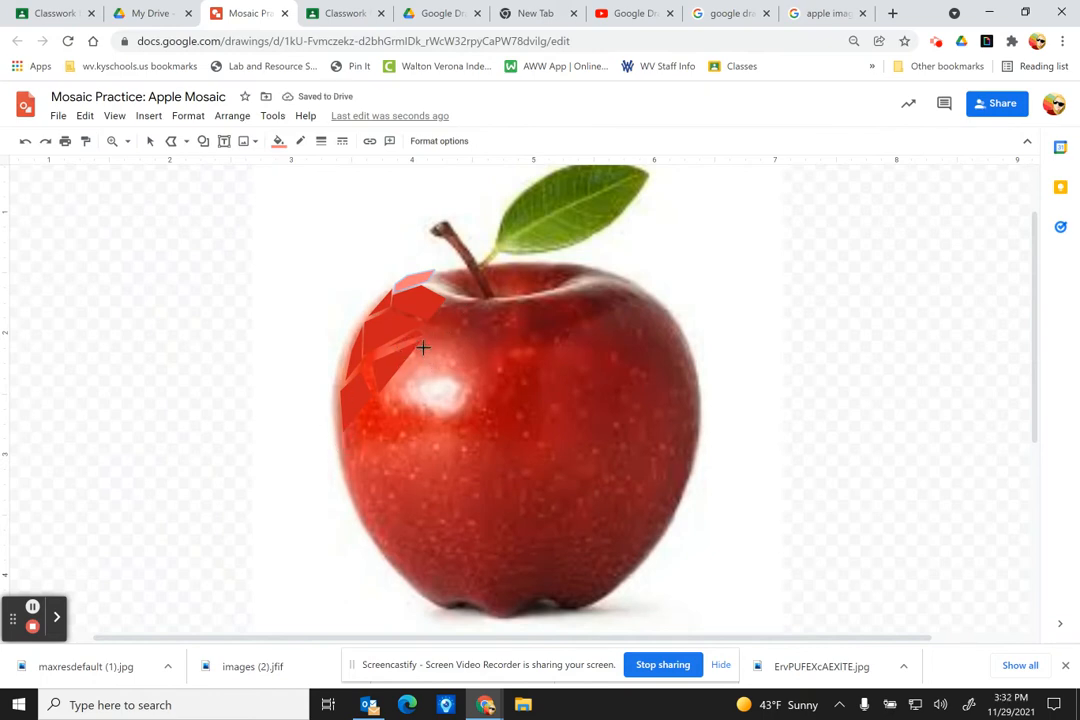
Draw two light red polyline pieces around the white highlight, one above it and one at its lower left
click(403, 375)
click(434, 365)
click(458, 366)
click(432, 340)
click(400, 382)
click(382, 408)
click(427, 421)
click(400, 380)
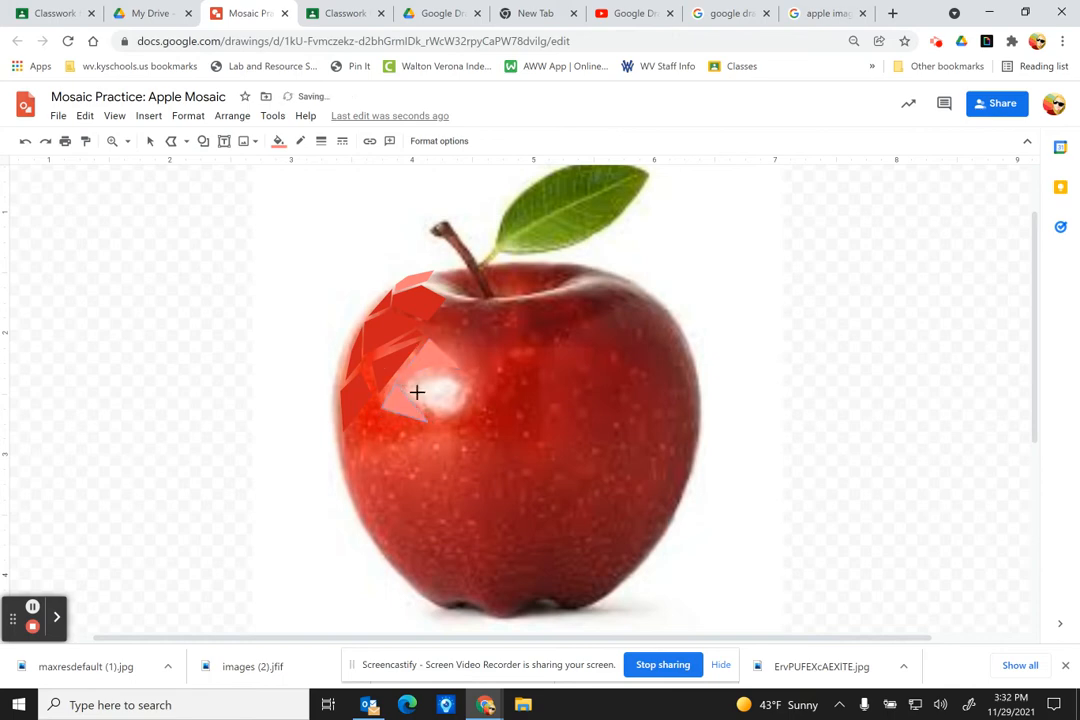
Draw a small light red polyline piece along the right edge of the white highlight
click(467, 403)
click(480, 380)
click(462, 378)
click(467, 384)
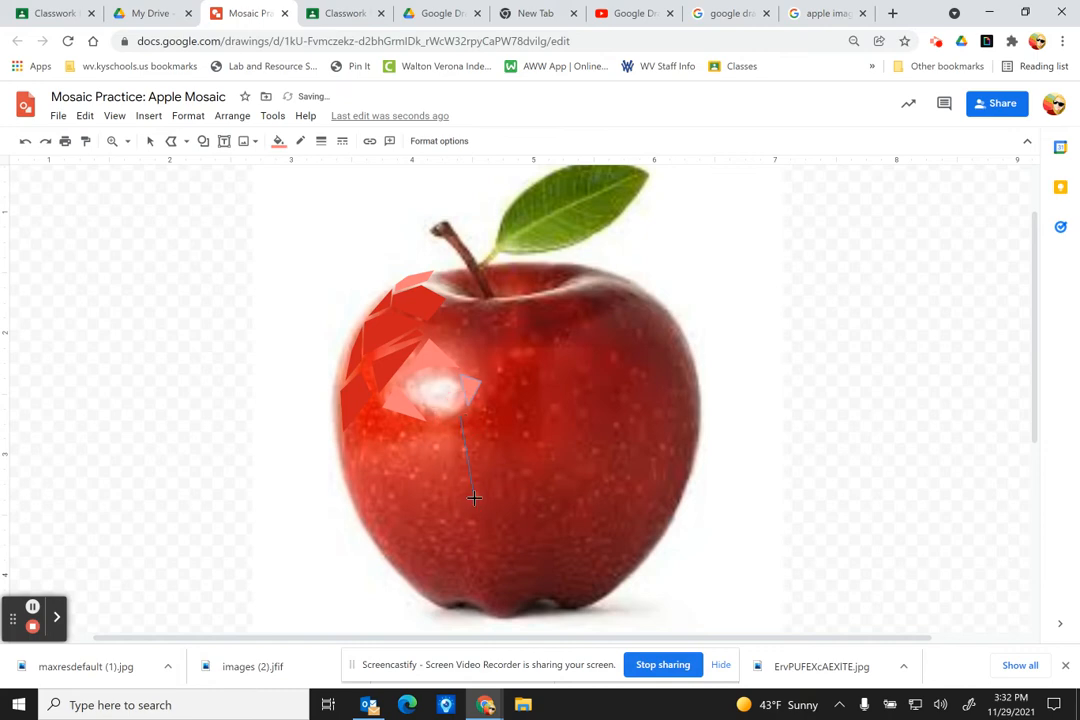
Draw a large triangular piece below the white highlight and a four-sided piece to the triangle's upper left
click(466, 408)
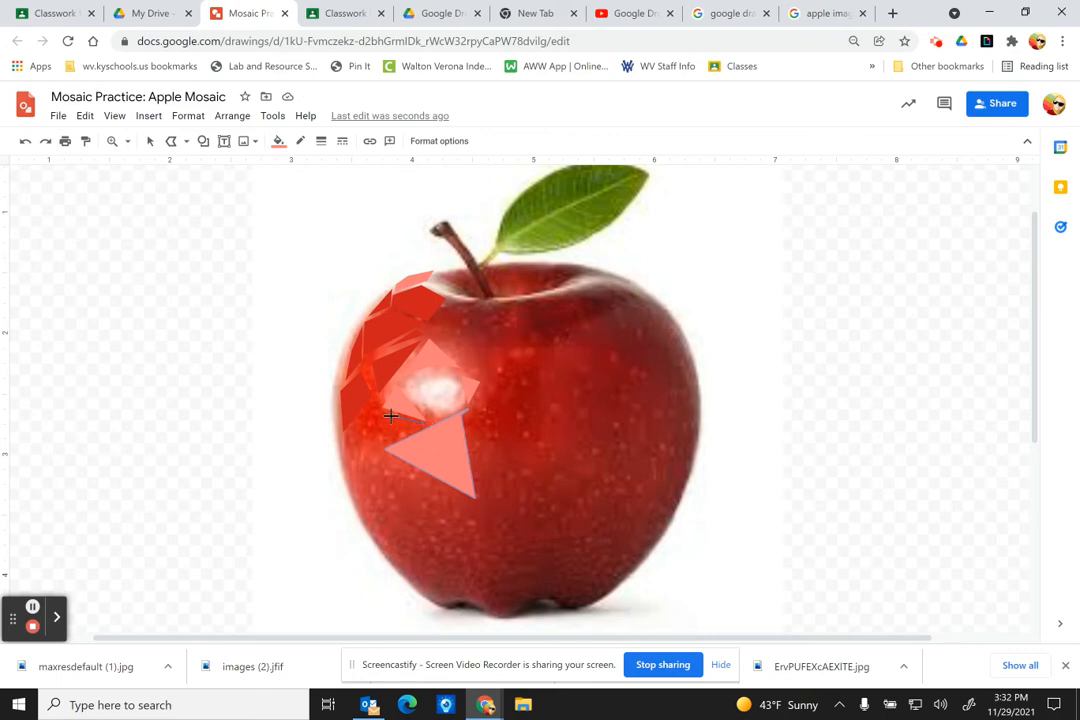
click(351, 420)
click(421, 425)
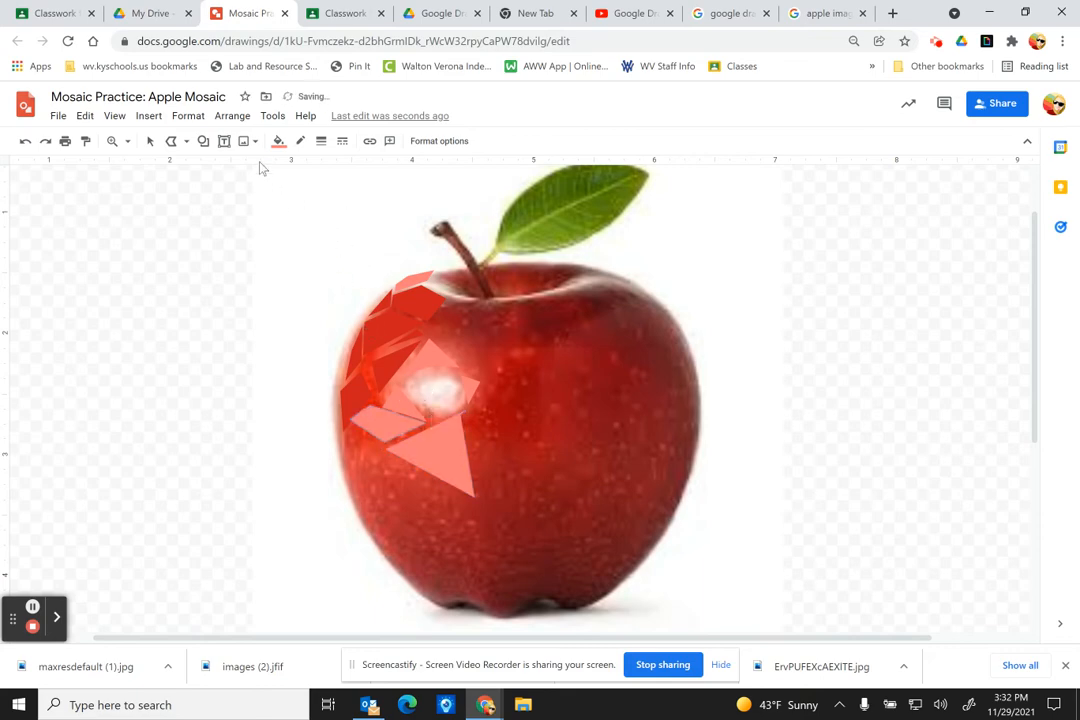
Recolour the four-sided piece left of the light triangle with the custom dark red and nudge its left corner slightly down
click(279, 141)
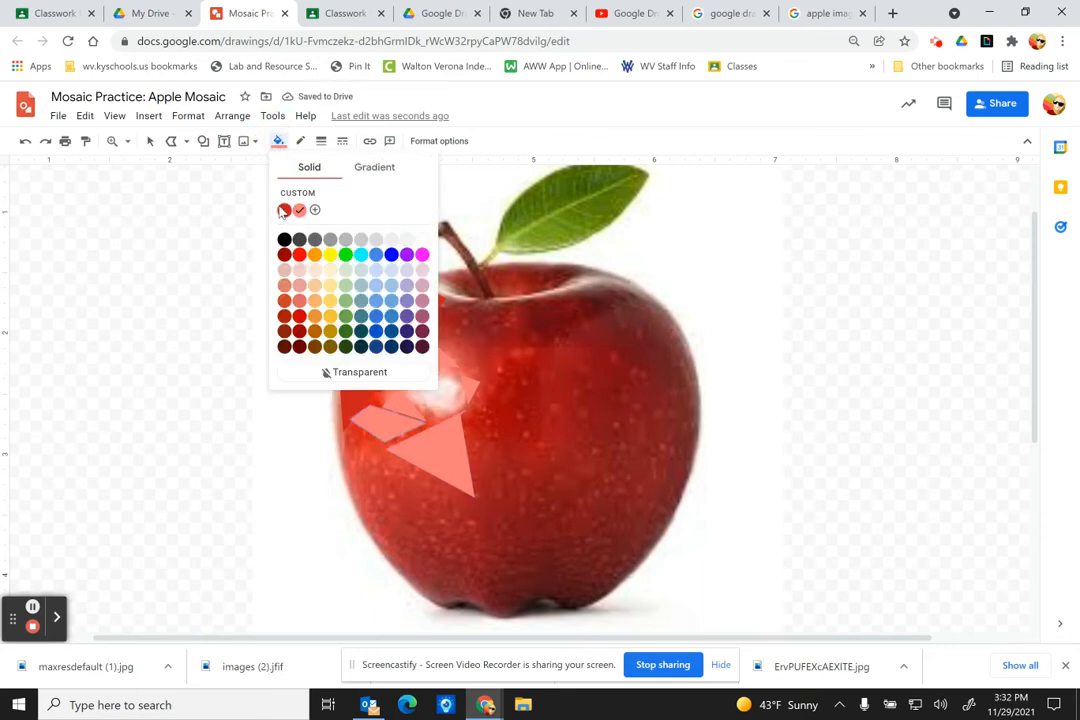
click(283, 210)
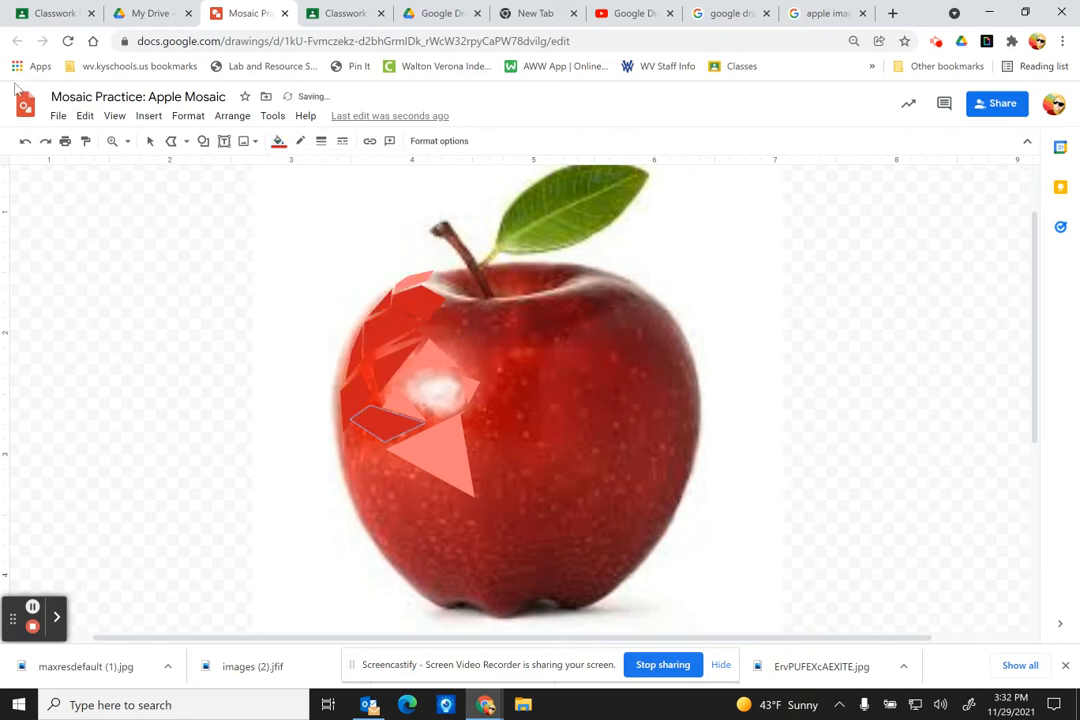
click(150, 141)
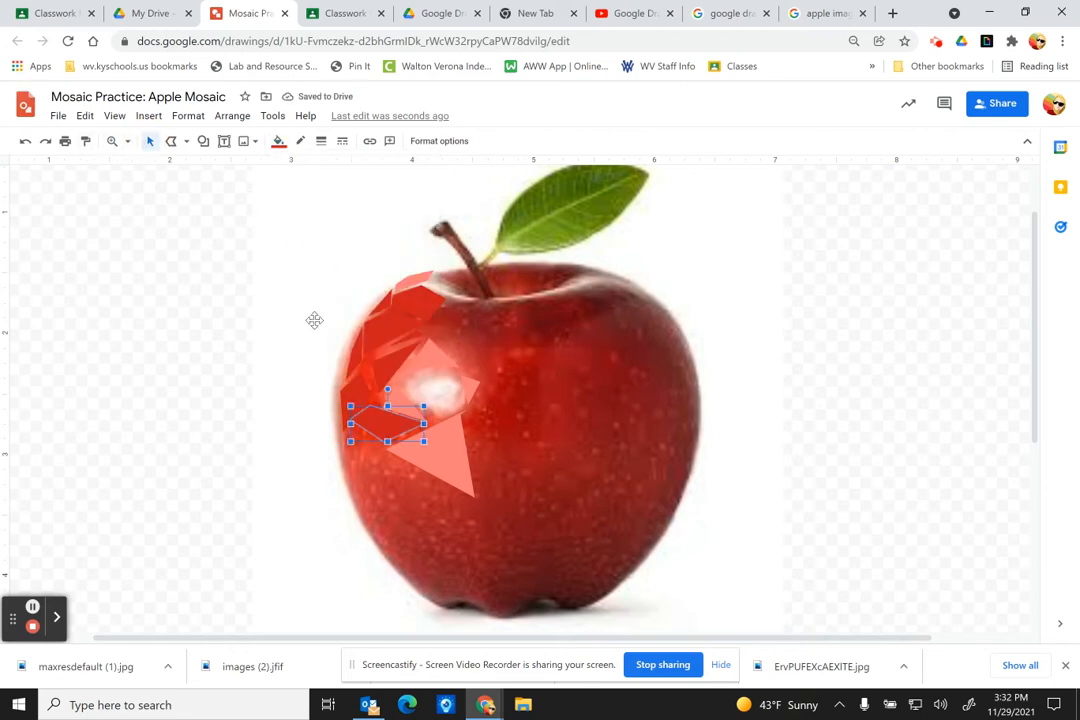
double_click(358, 423)
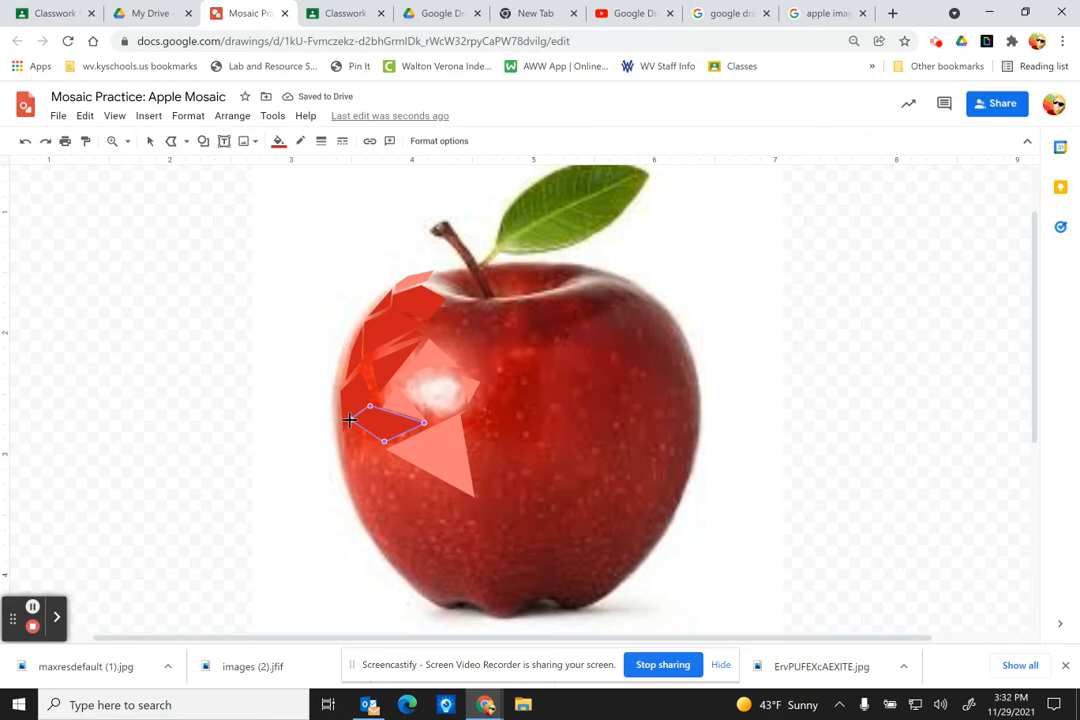
drag(349, 420, 352, 428)
Draw a dark red four-sided polyline piece on the apple's left rim, directly below the recoloured piece
click(172, 141)
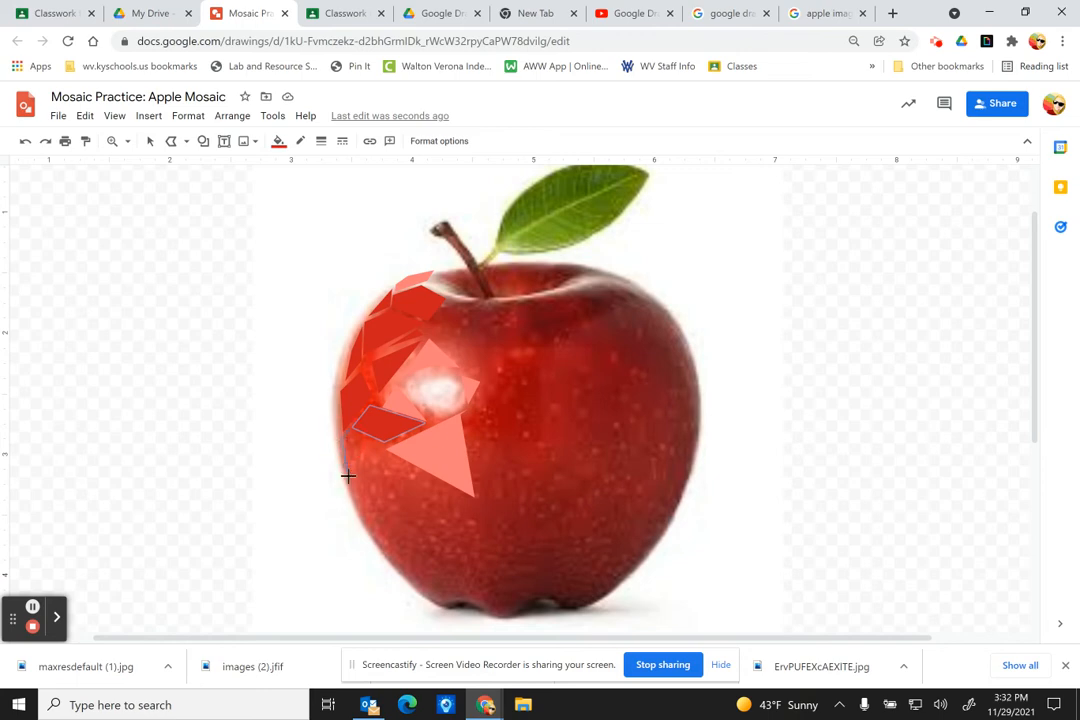
click(347, 478)
click(390, 460)
click(350, 429)
click(344, 436)
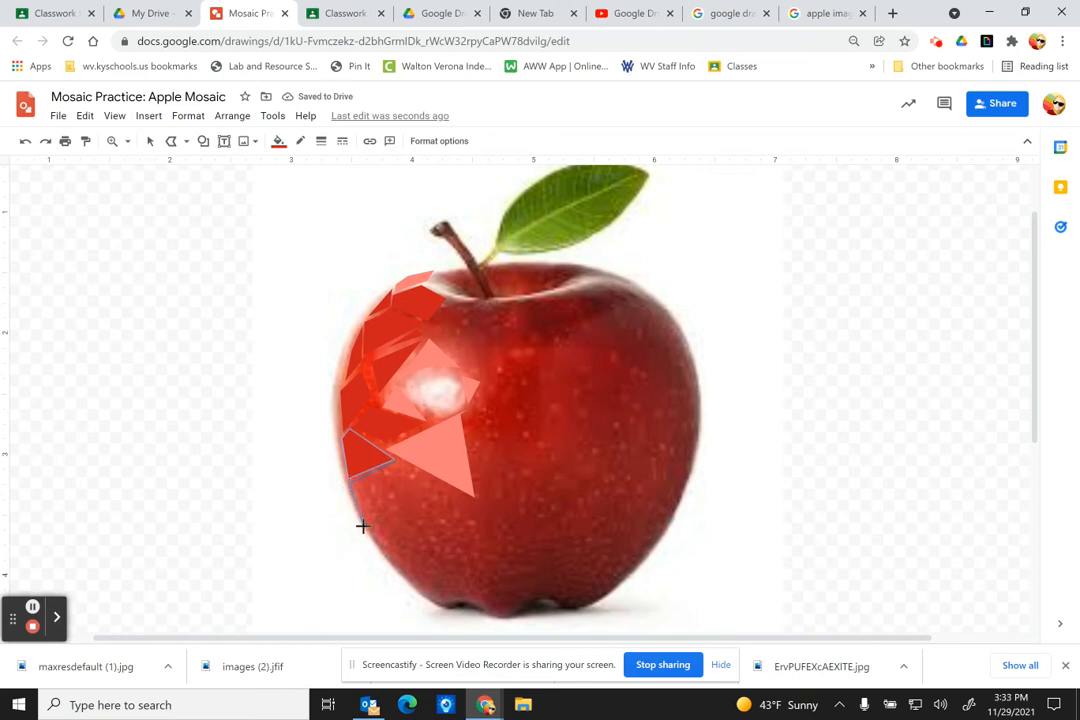
Draw two more dark red polyline pieces down the apple's lower-left rim, the second reaching up to the light triangle's lower edge
click(355, 508)
click(367, 527)
click(392, 460)
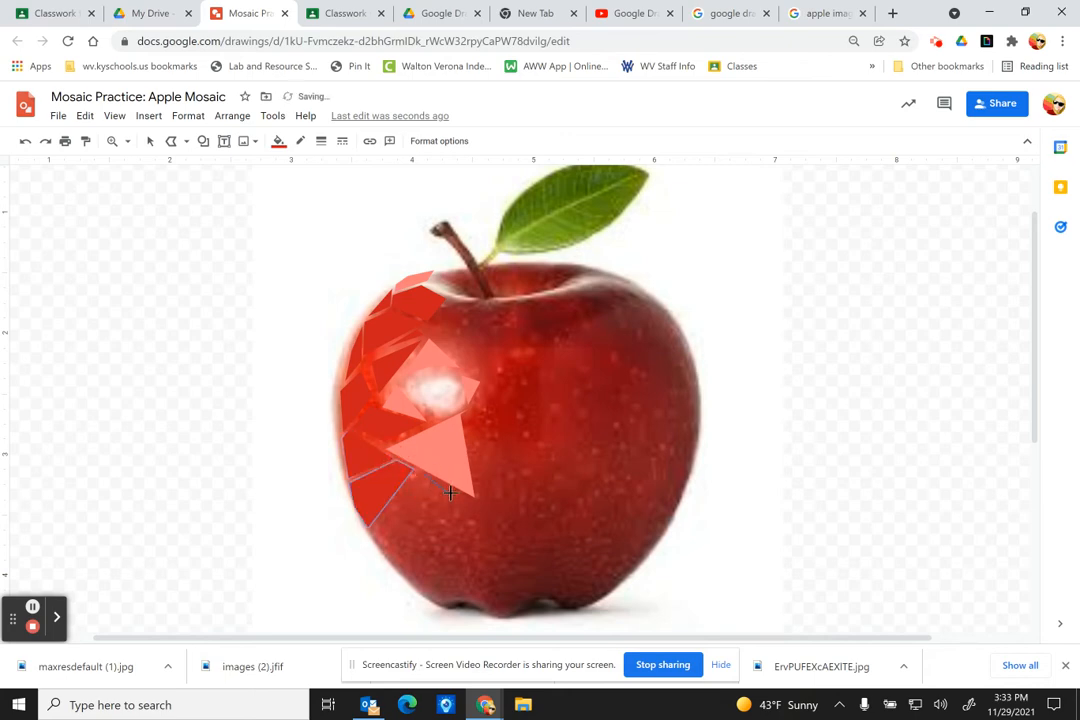
click(455, 491)
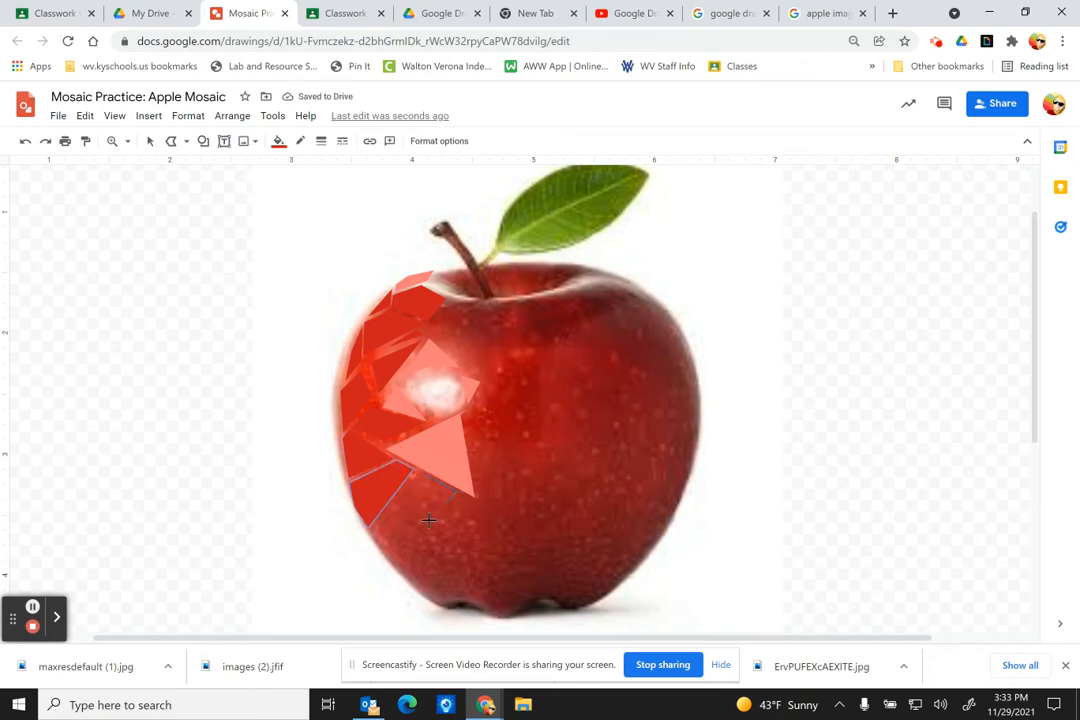
click(404, 570)
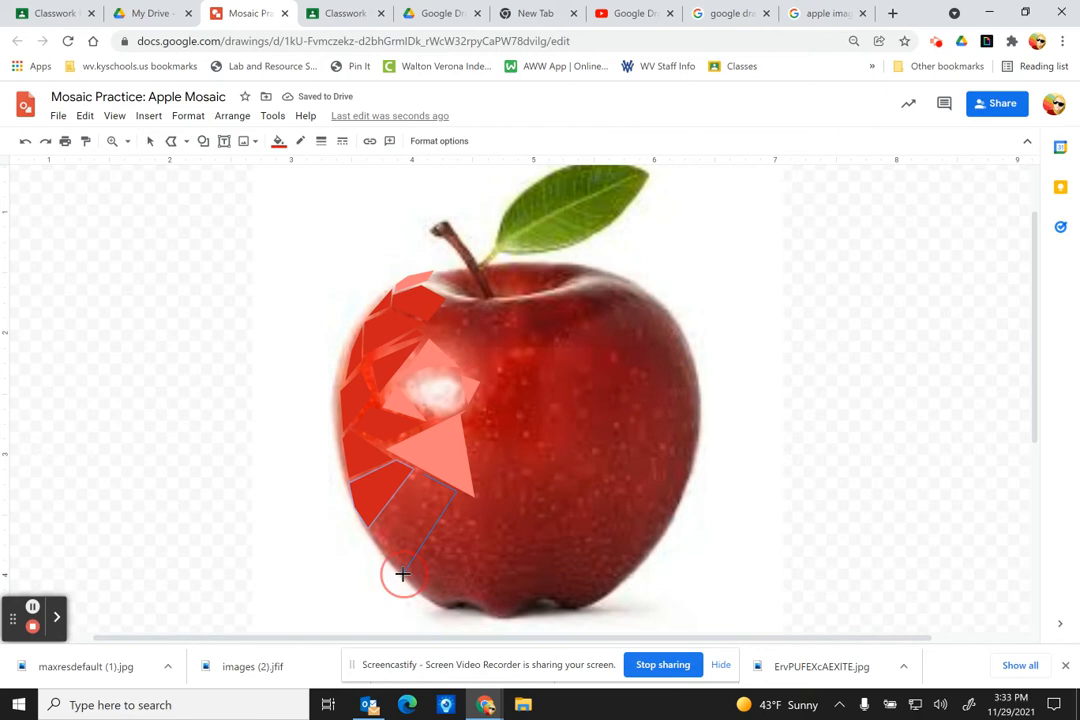
click(369, 530)
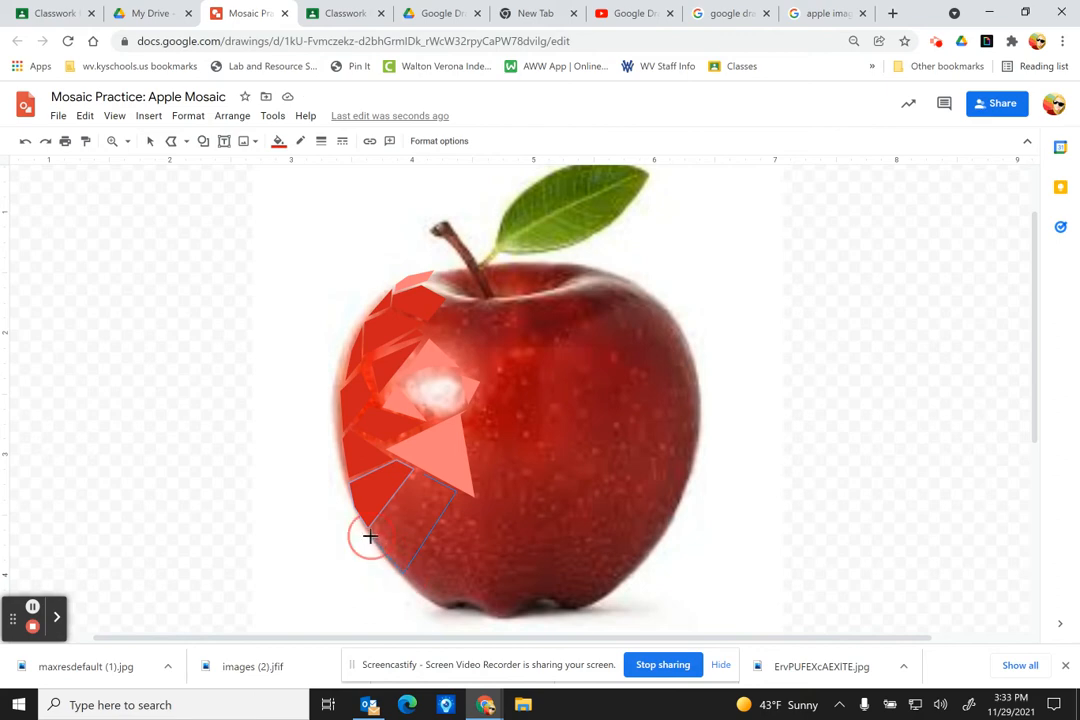
click(420, 472)
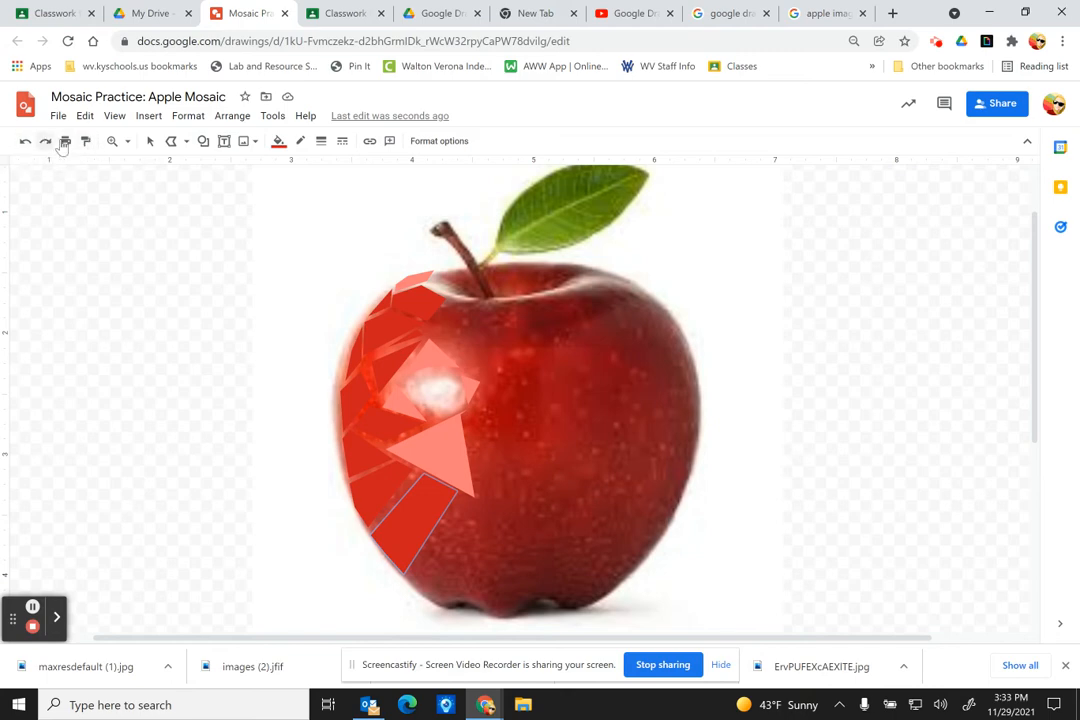
Delete the apple photo to preview the mosaic pieces on their own, and undo the deletion
click(149, 142)
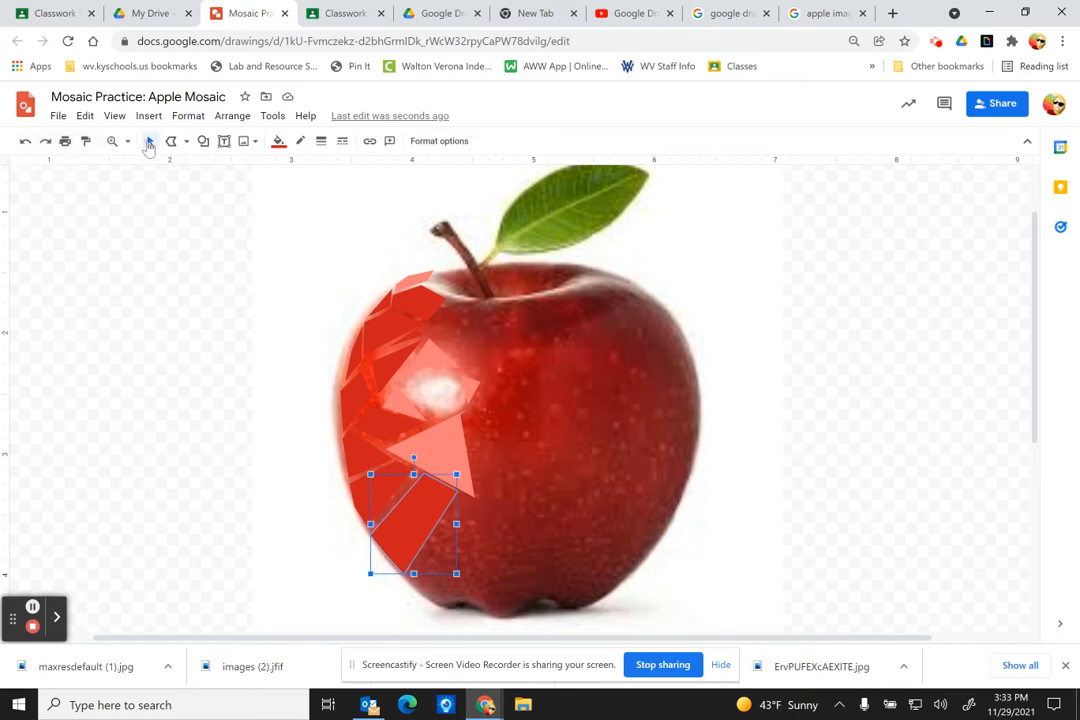
click(602, 350)
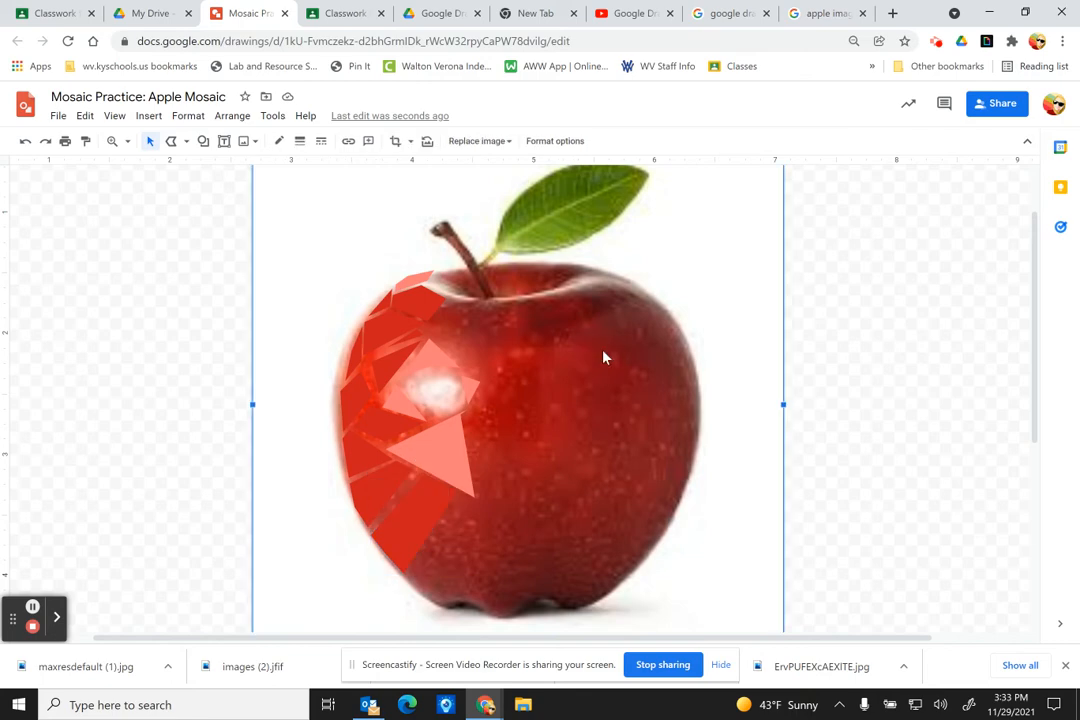
key(Delete)
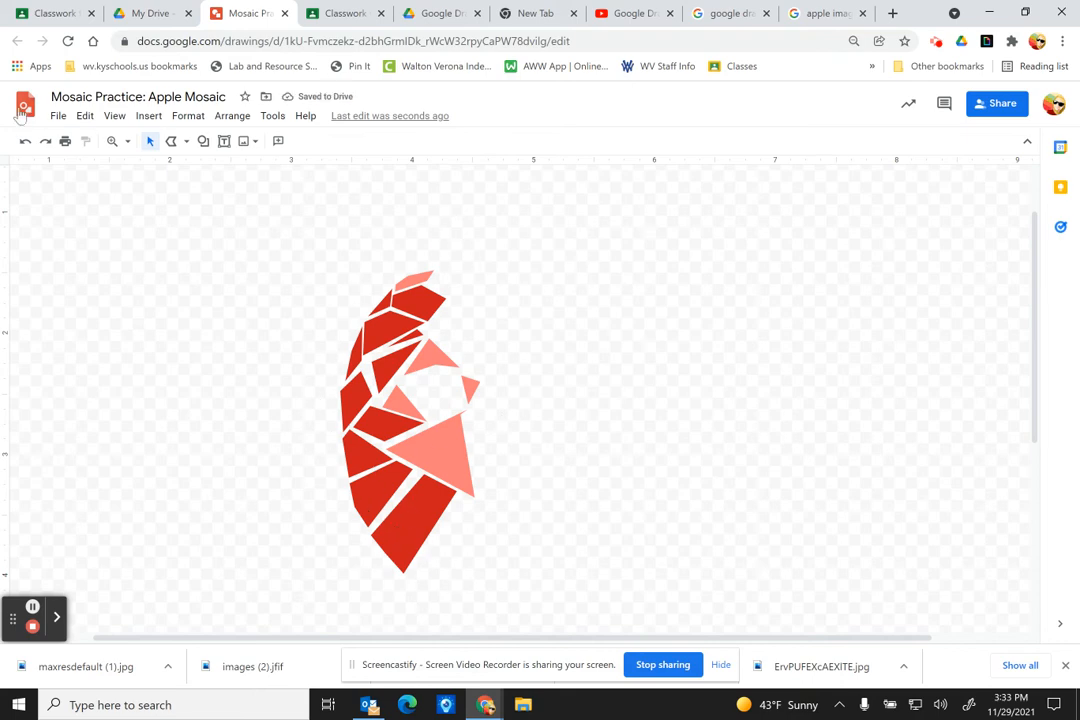
click(24, 142)
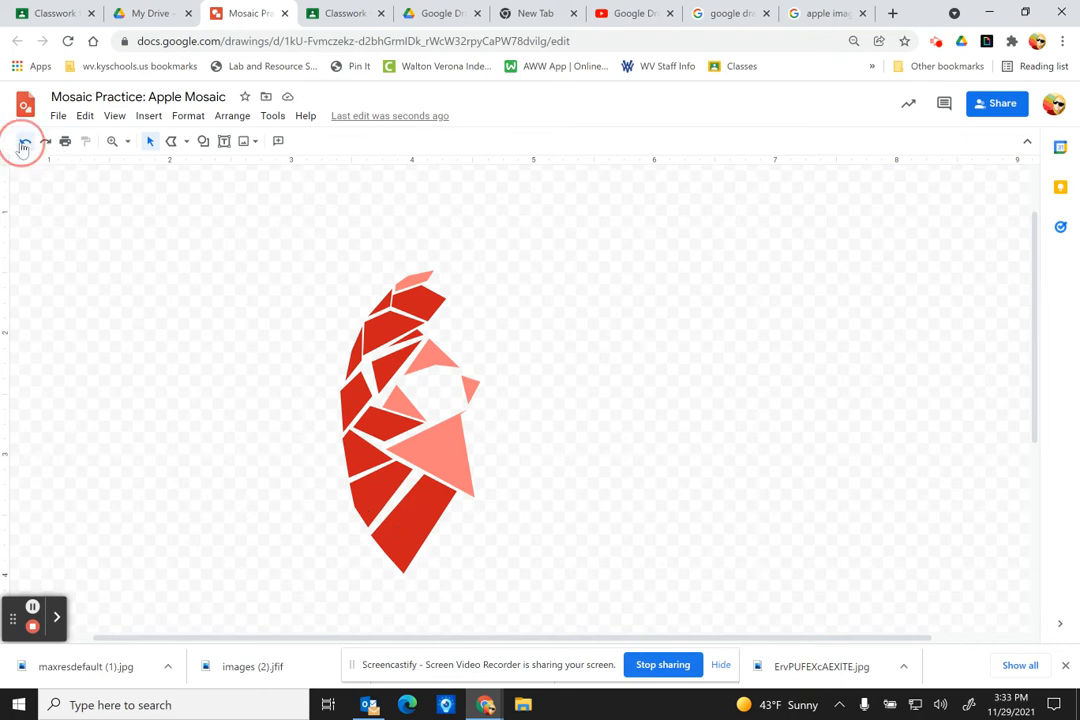
Draw a five-sided polyline piece covering the white highlight between the light red pieces
click(171, 141)
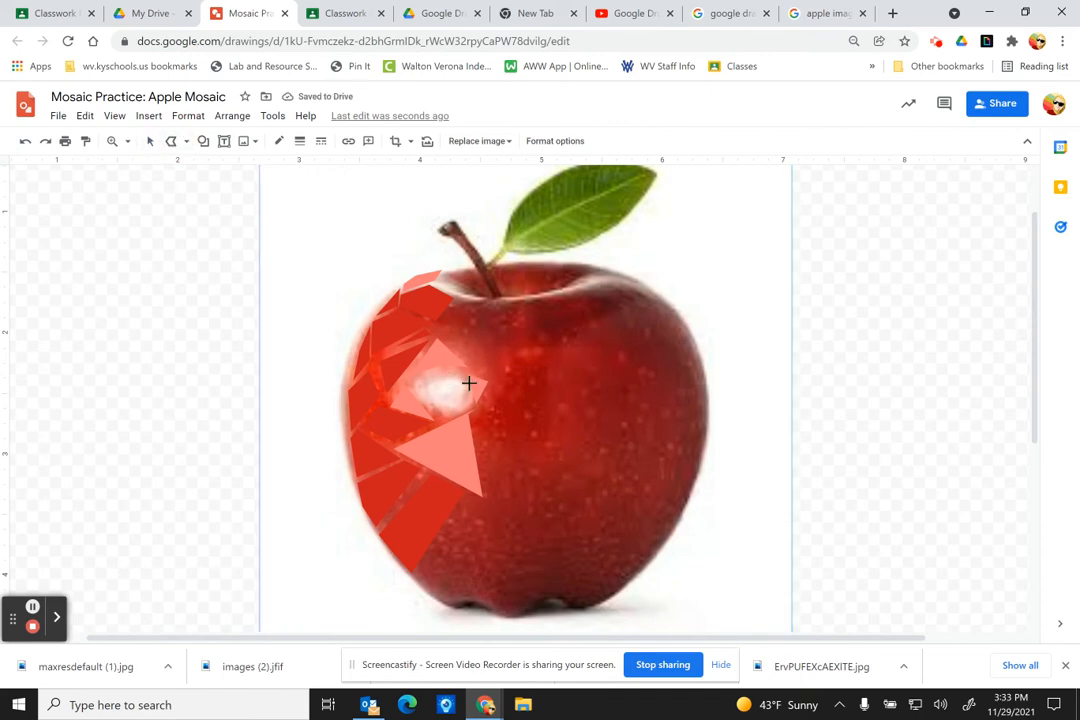
drag(469, 382, 433, 374)
click(415, 384)
click(435, 412)
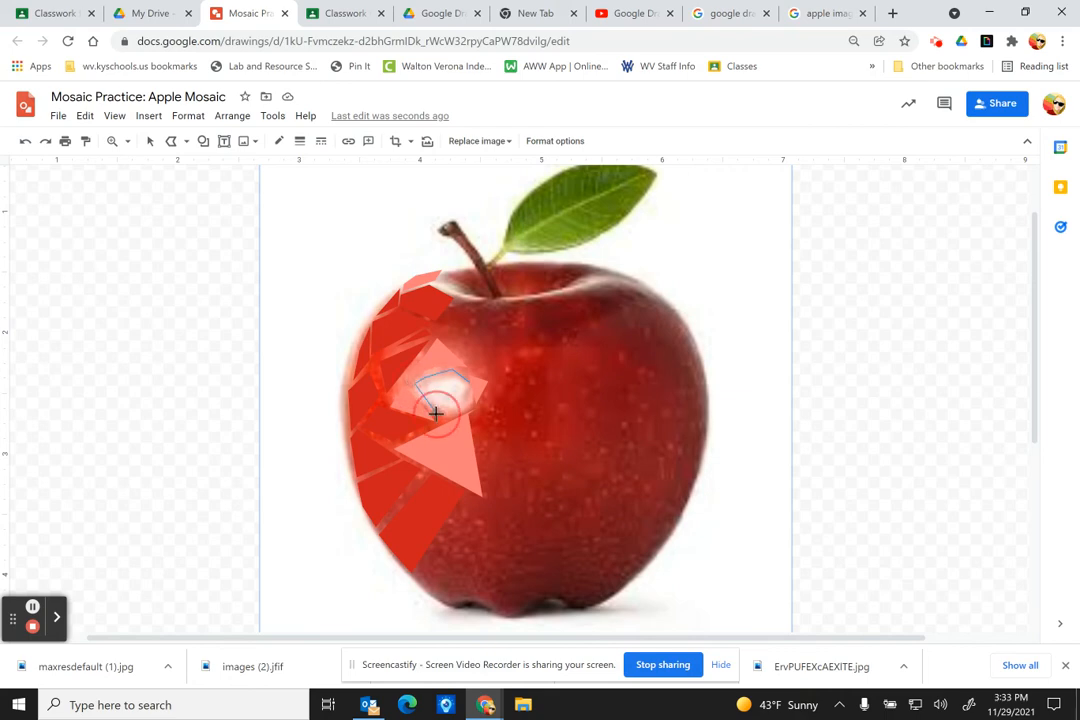
click(458, 368)
Fill the highlight piece with the custom pale pink #fdd3d3ff and make its border transparent
click(278, 141)
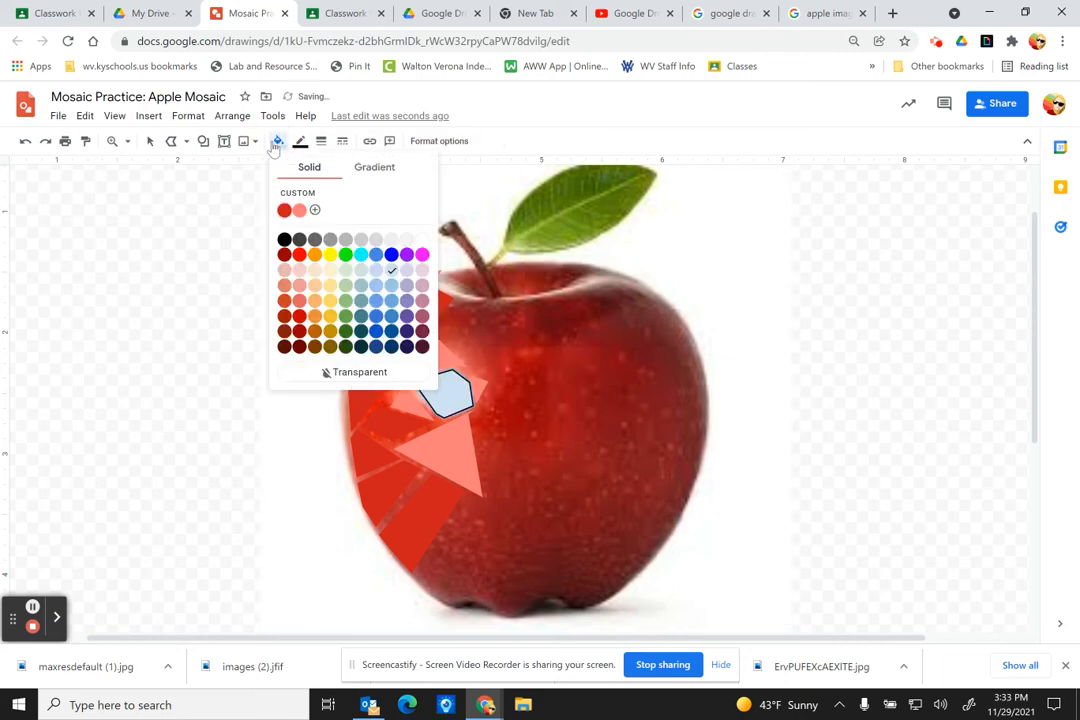
click(298, 211)
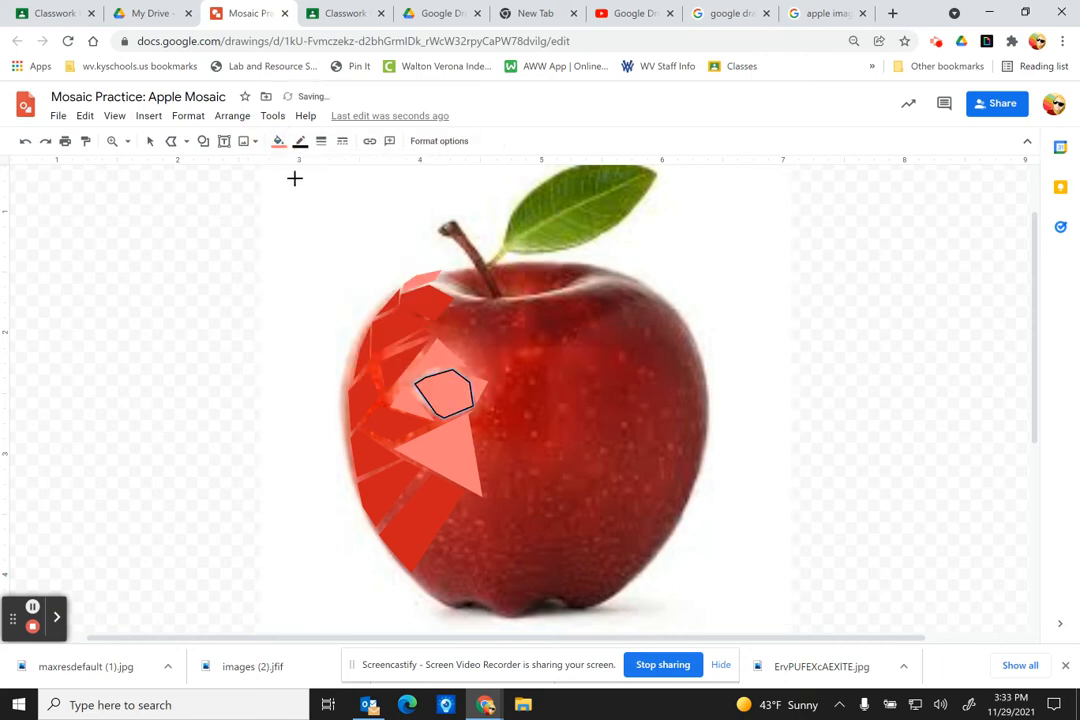
click(278, 141)
click(315, 209)
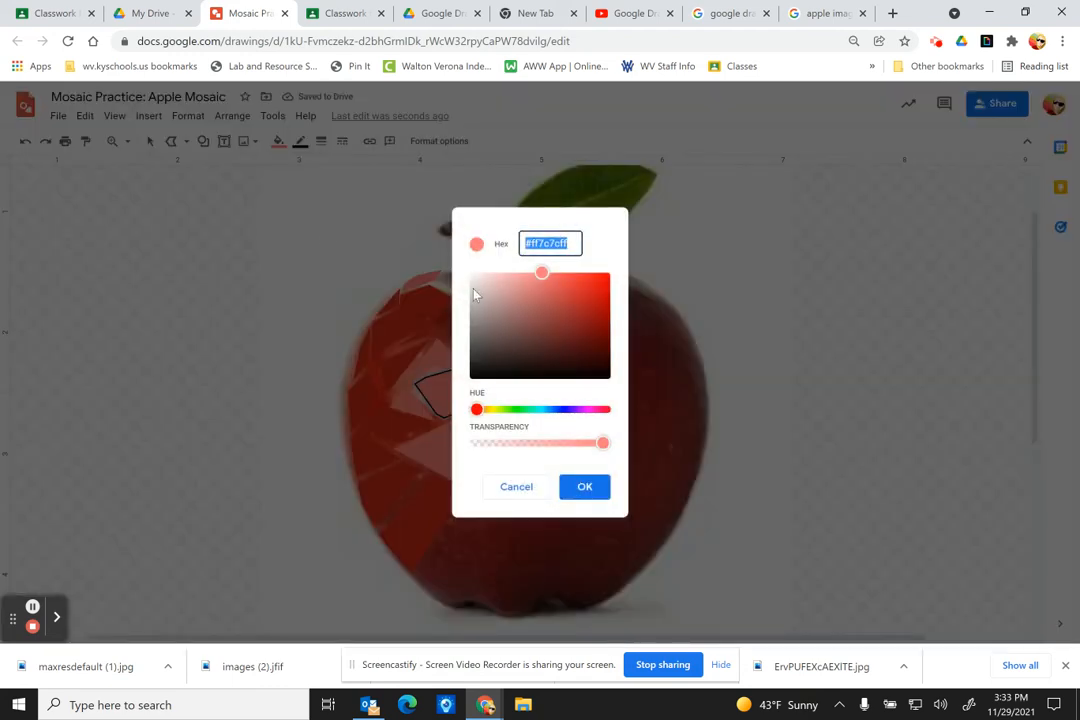
click(495, 277)
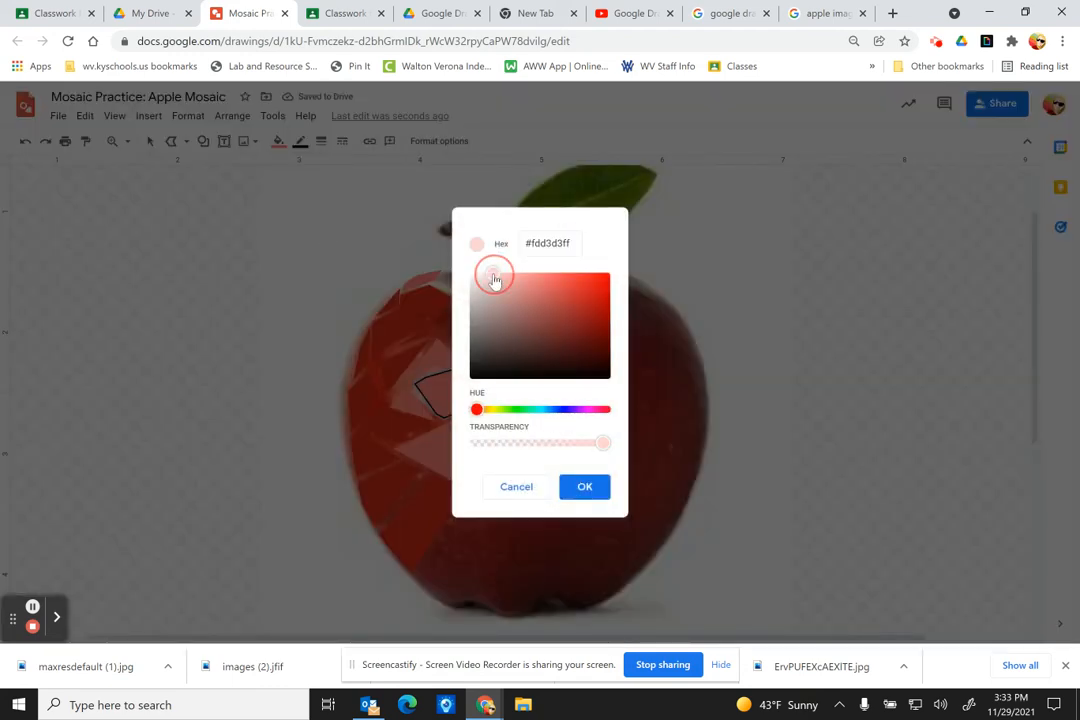
click(585, 487)
click(300, 141)
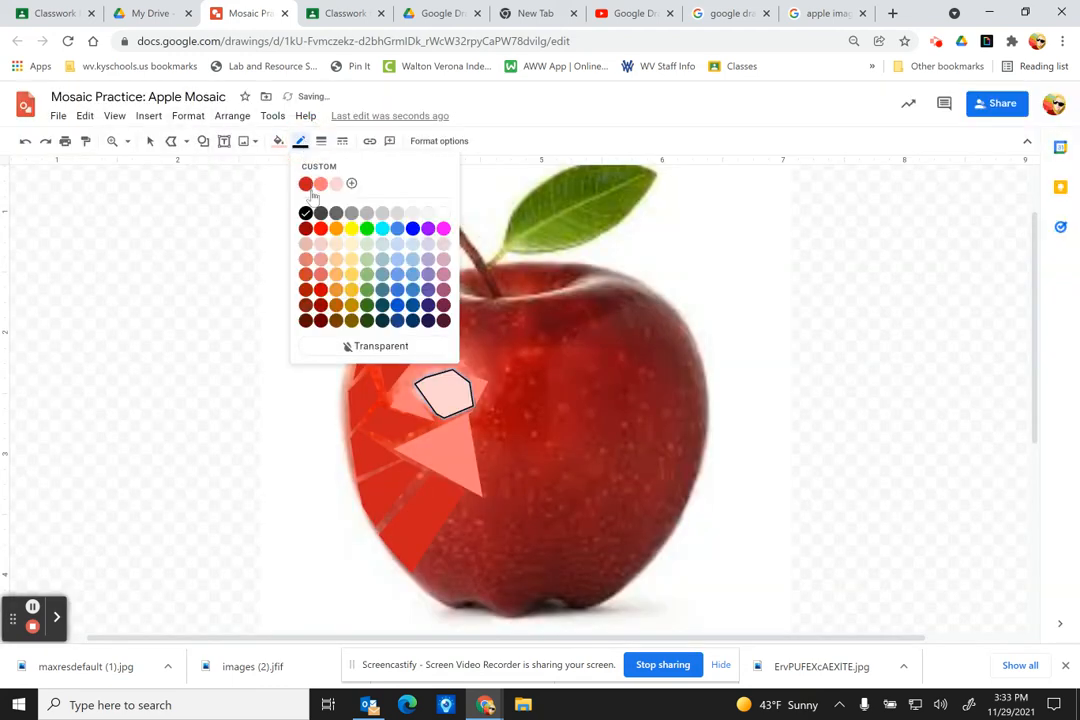
click(346, 345)
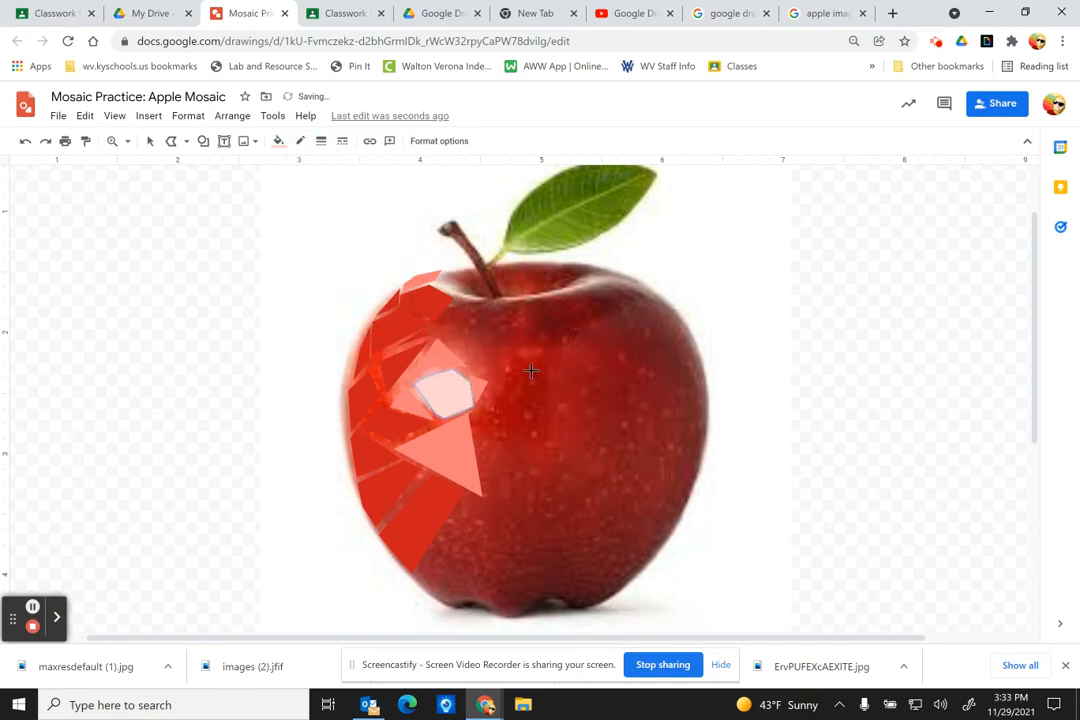
Draw a polyline piece along the lower half of the leaf, from its base to near the tip
click(150, 141)
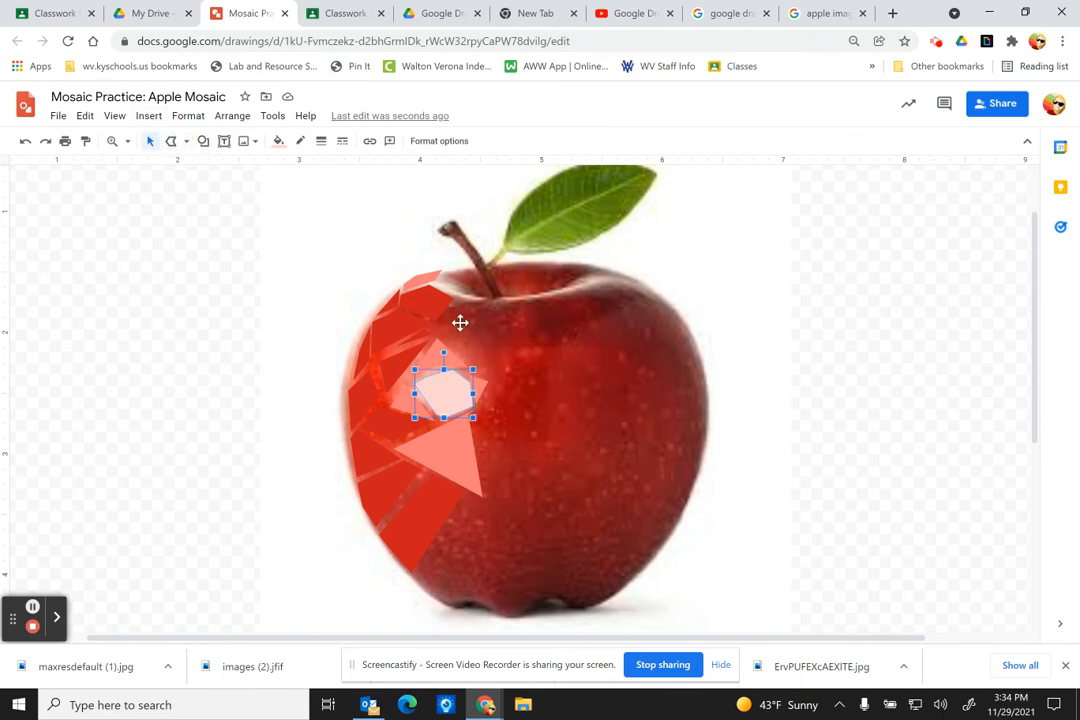
click(510, 253)
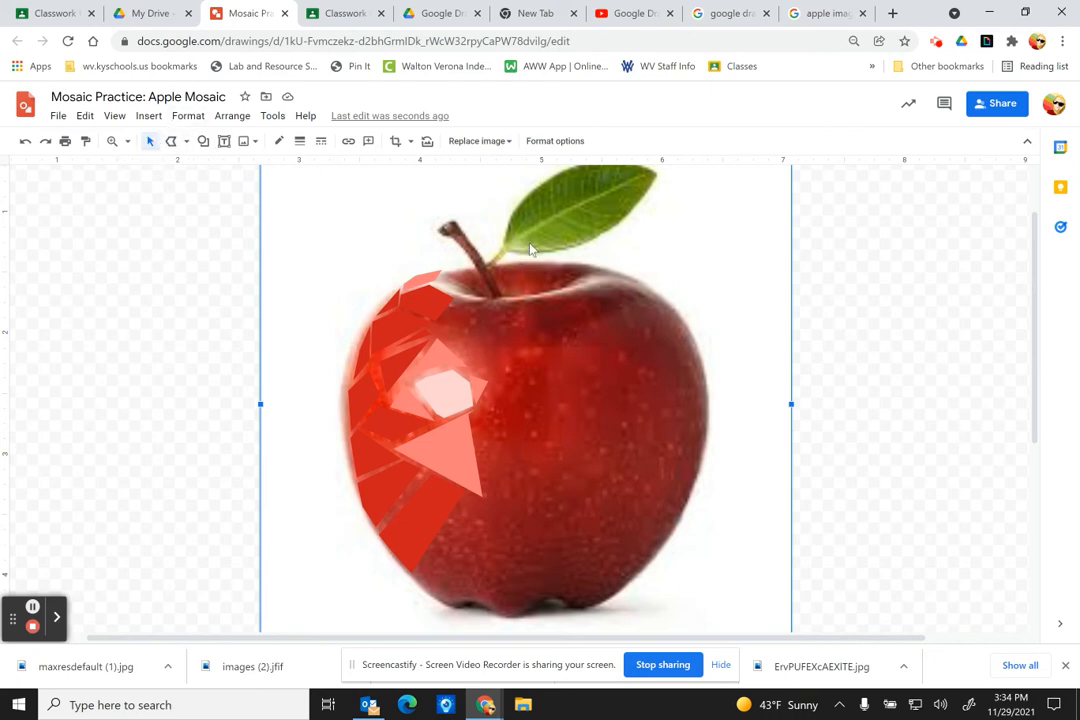
click(171, 141)
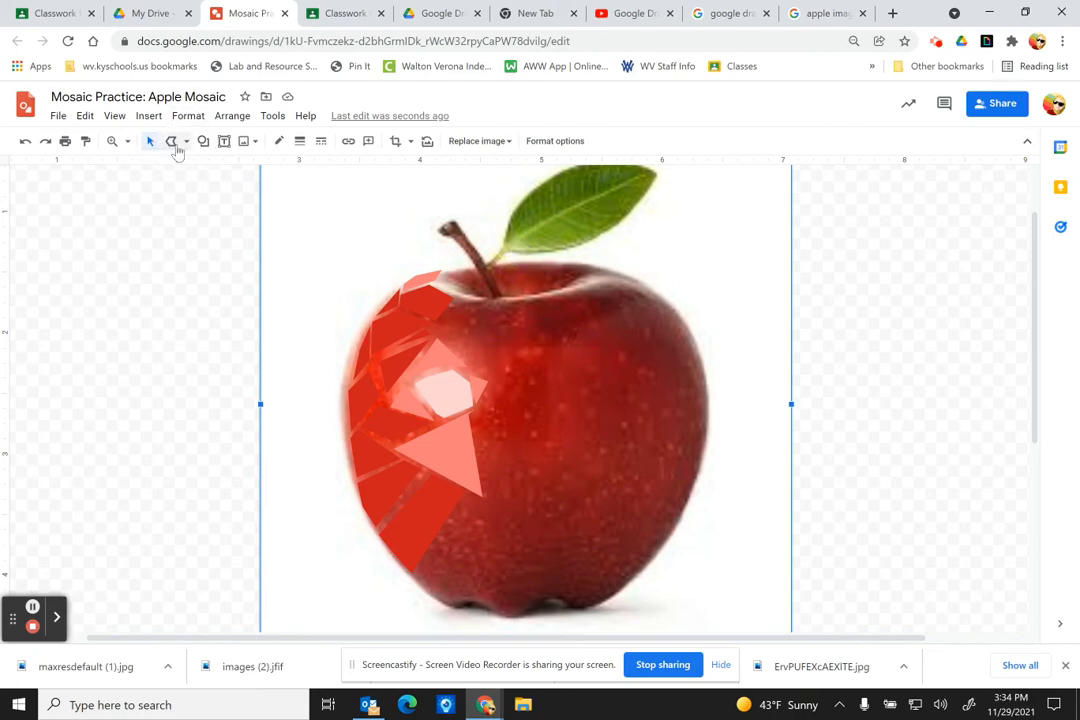
click(511, 249)
click(543, 252)
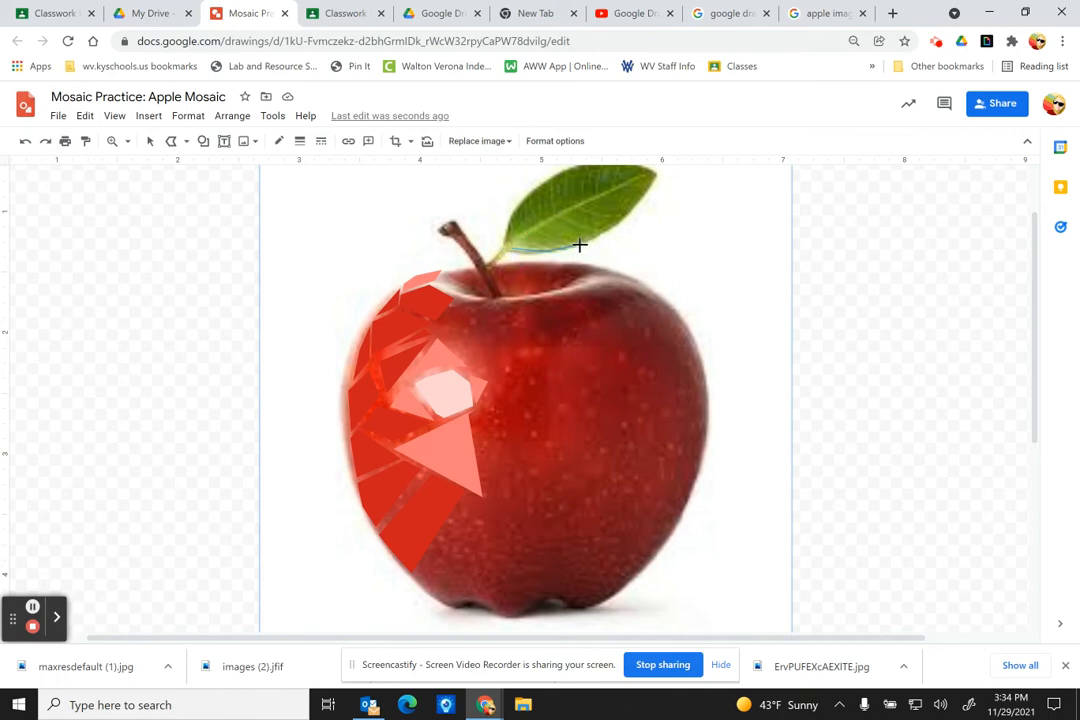
click(579, 245)
click(510, 243)
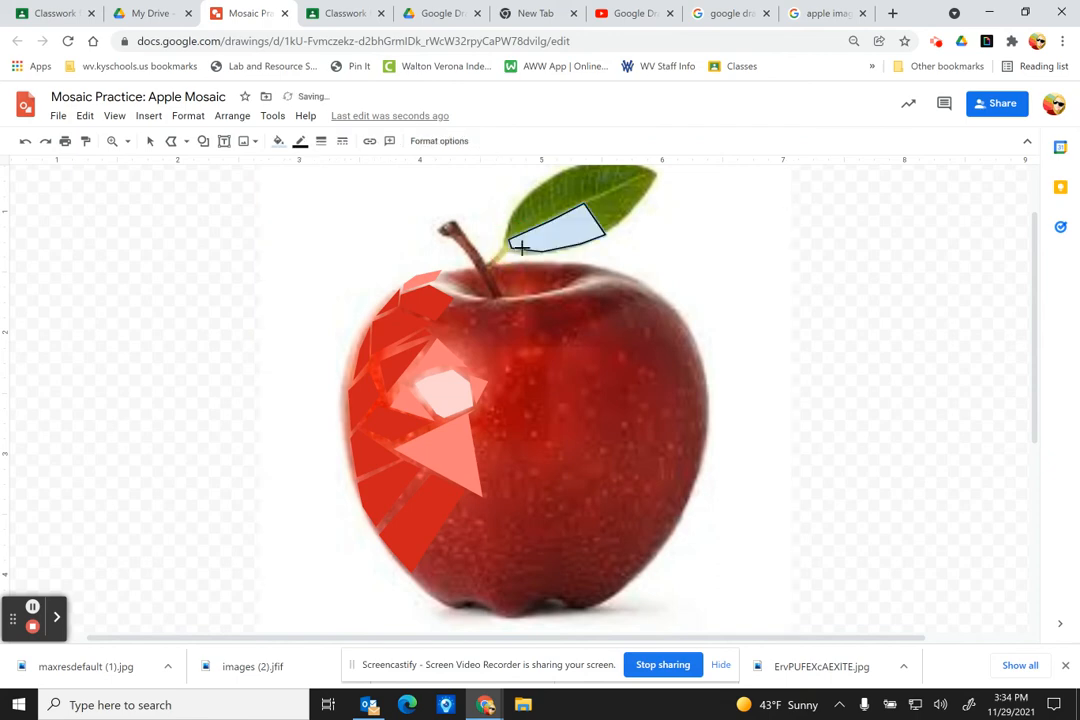
Fill the leaf piece with a light green and make its border transparent
click(278, 141)
click(345, 302)
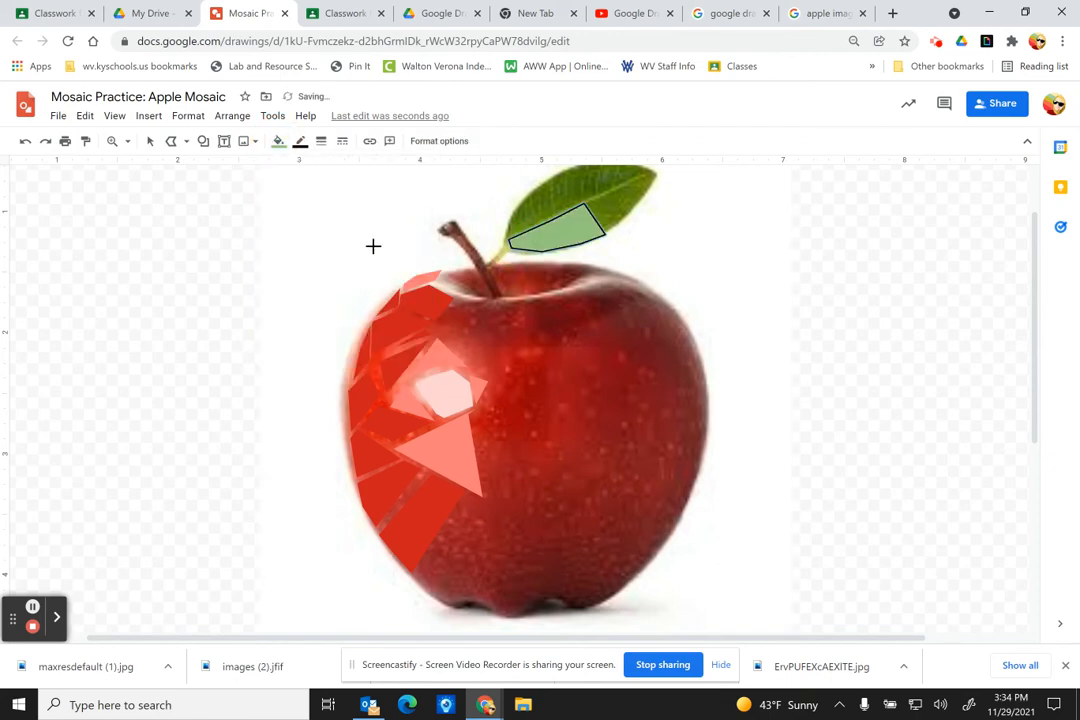
click(300, 141)
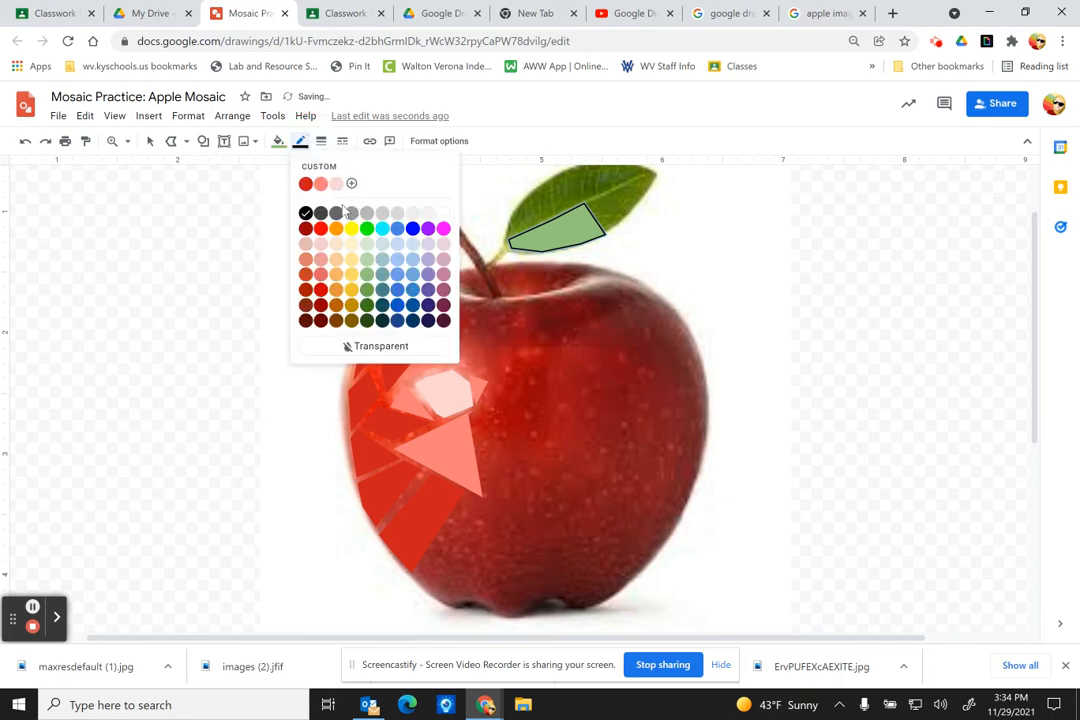
click(360, 346)
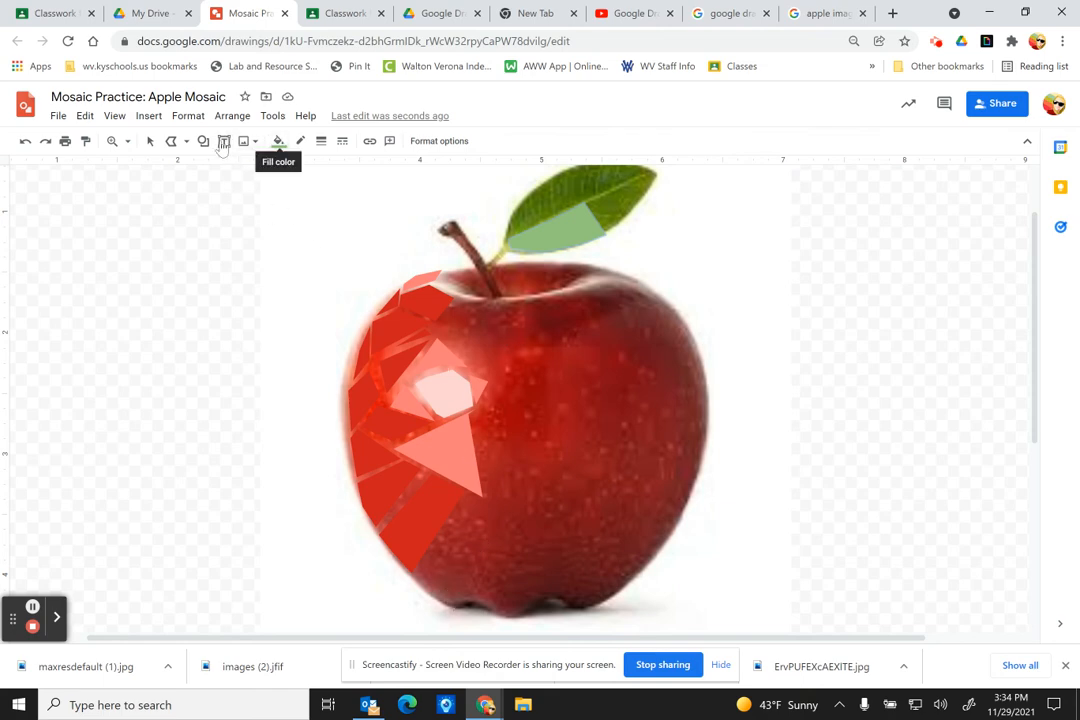
Recolour the dark red piece just below the light red upper rim piece with custom colour #ac1e1eff
click(149, 141)
click(427, 297)
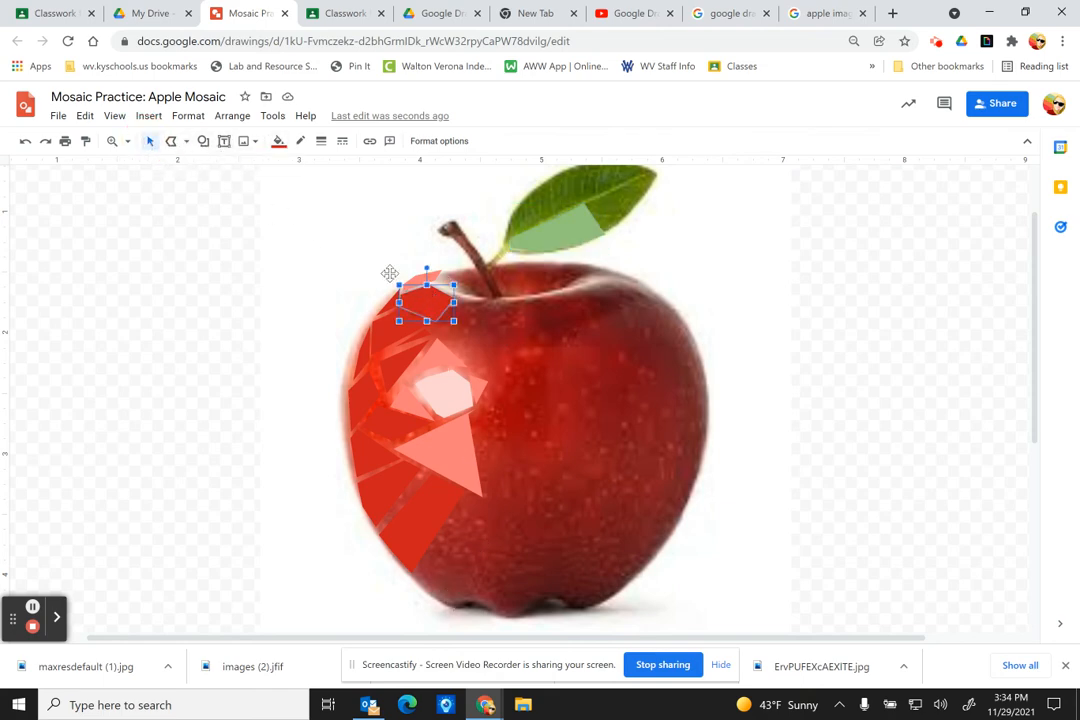
click(279, 141)
click(330, 209)
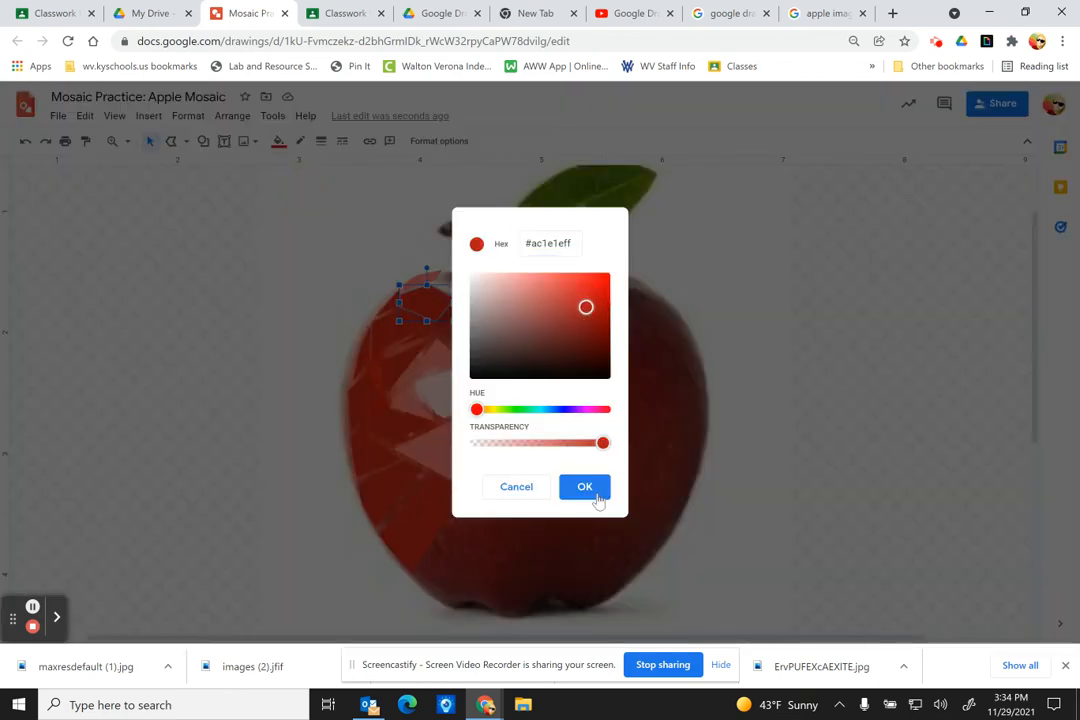
click(590, 489)
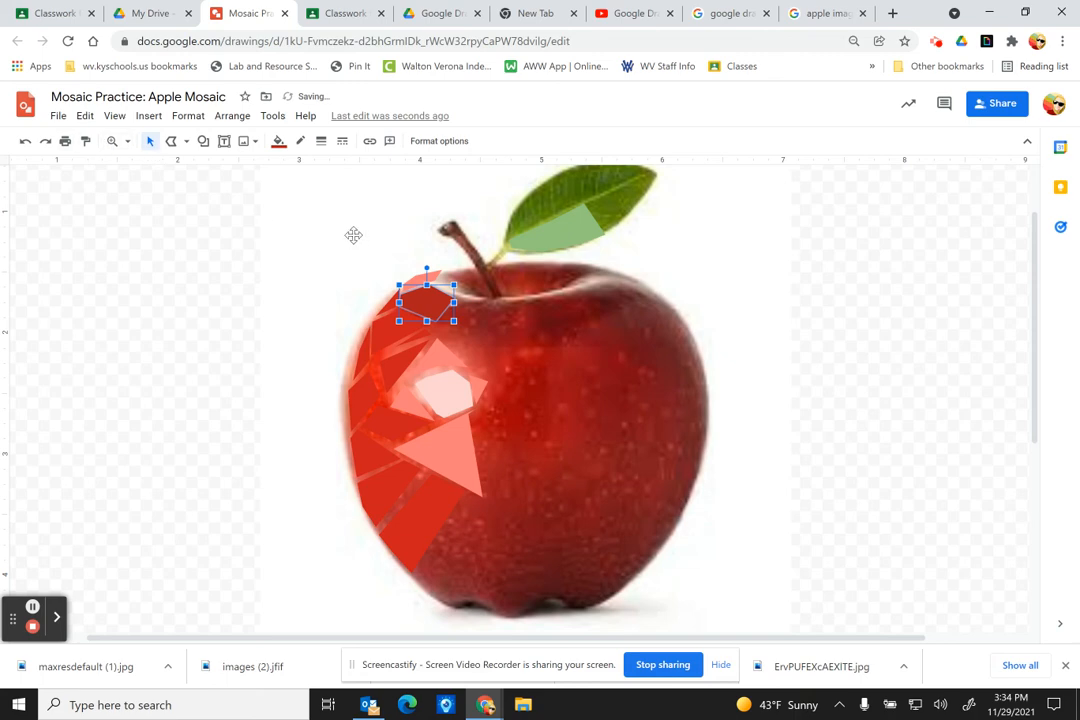
click(149, 142)
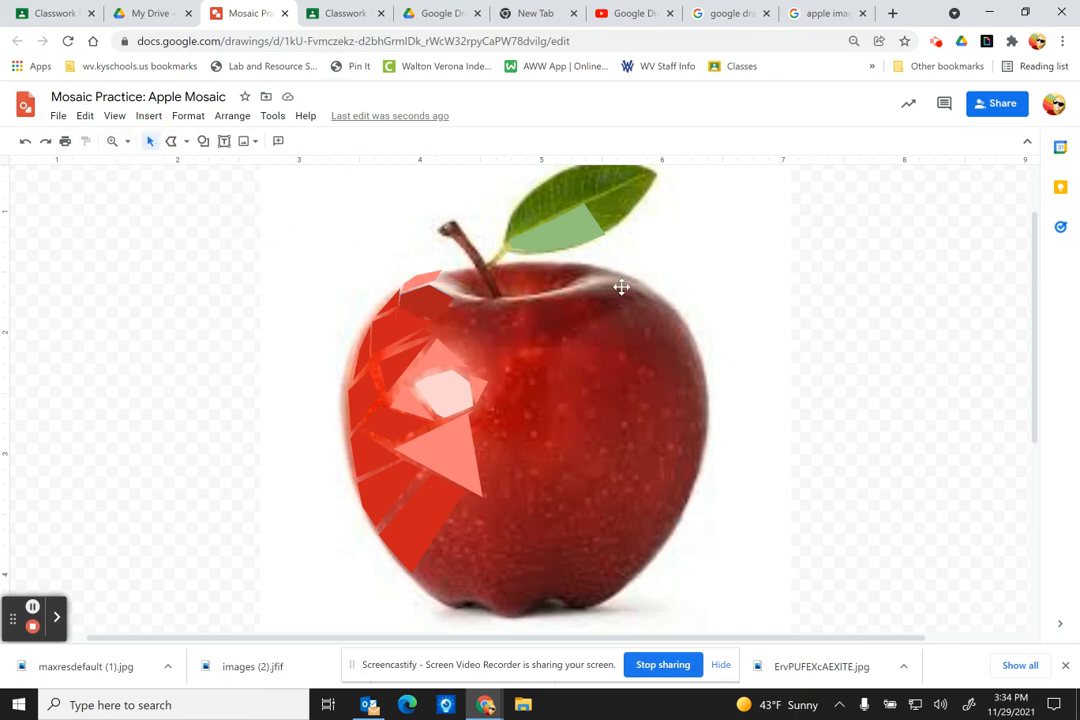
Move the apple photo out of alignment with the mosaic pieces twice, and undo both moves
drag(590, 575, 555, 607)
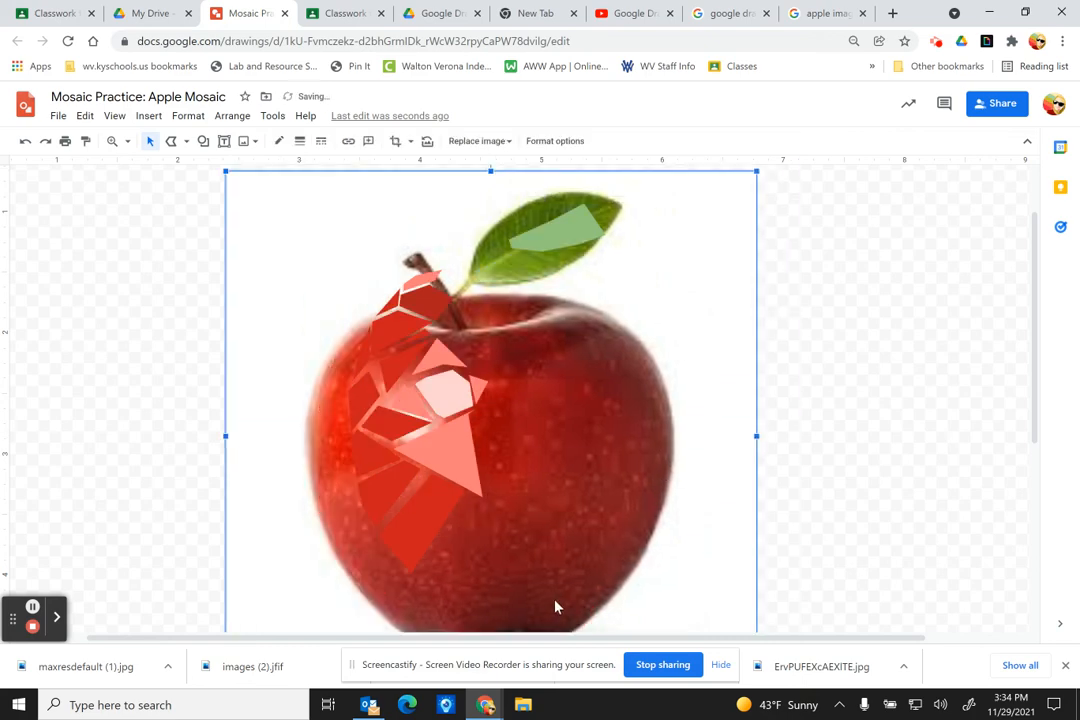
drag(531, 375, 585, 335)
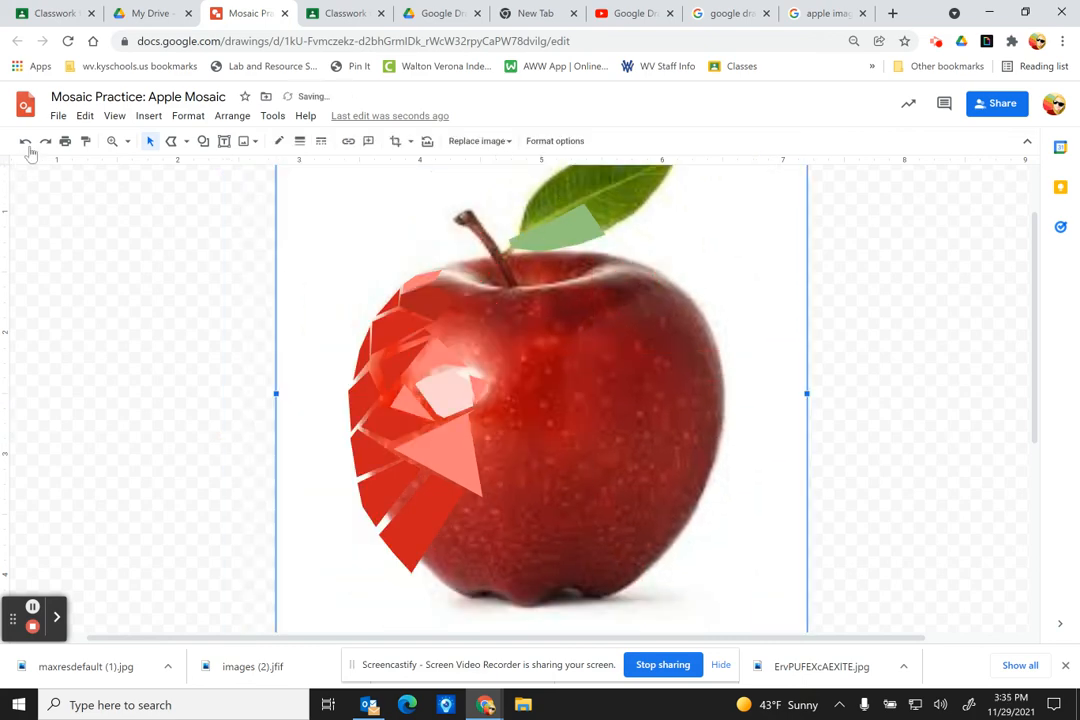
click(25, 141)
click(85, 117)
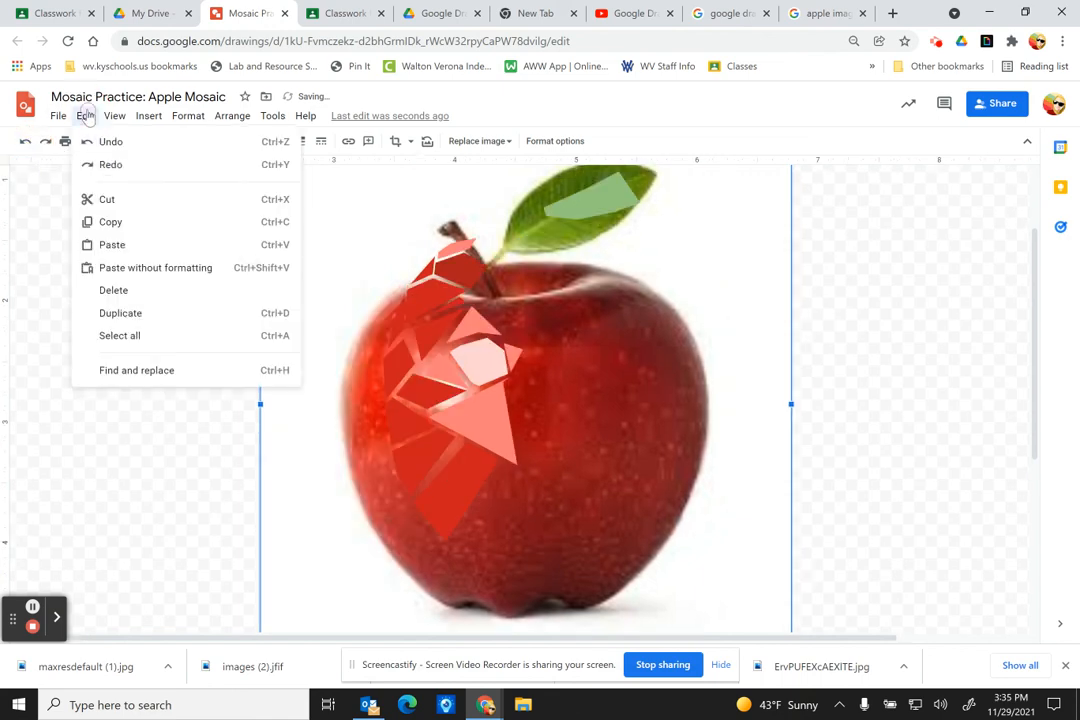
click(92, 140)
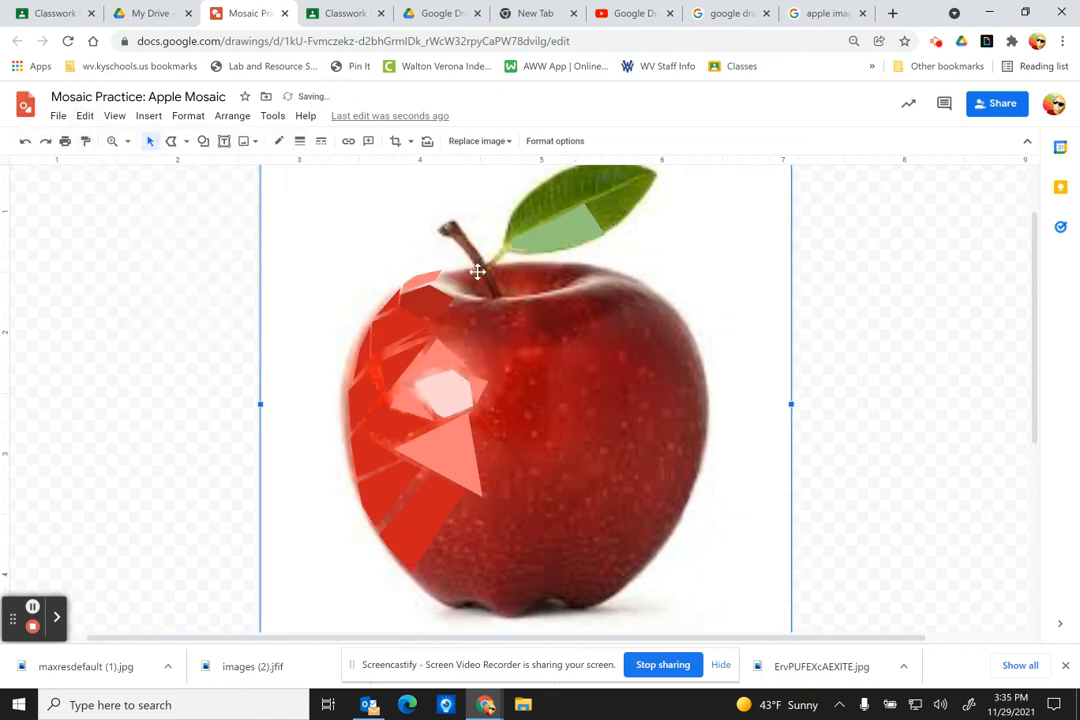
click(947, 468)
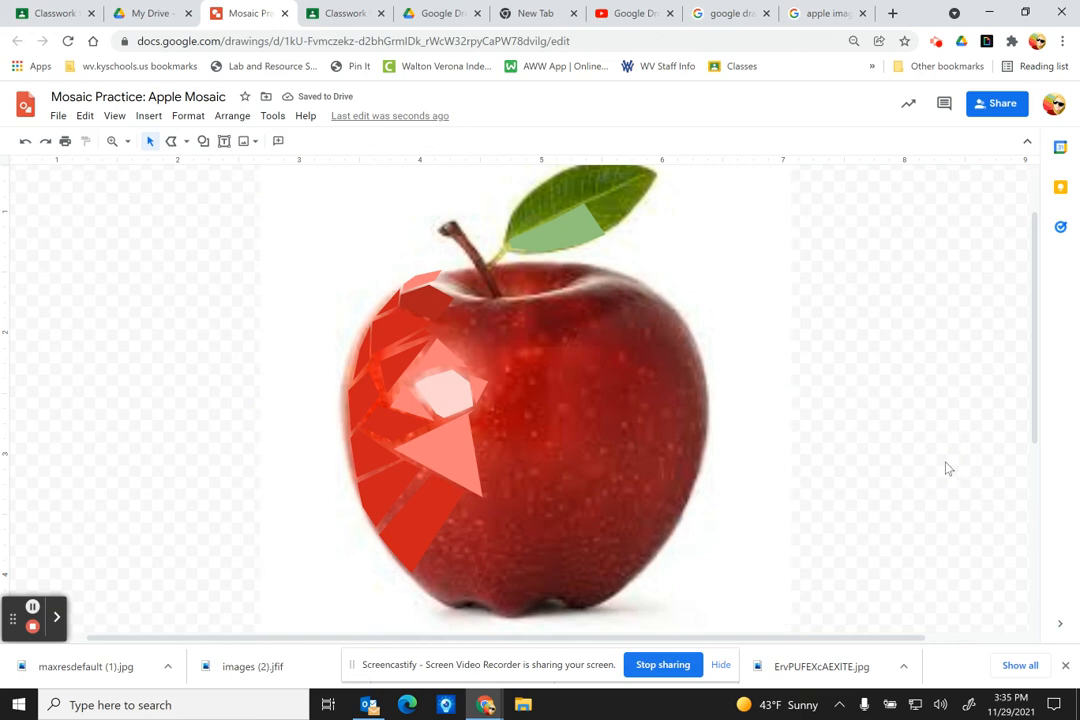